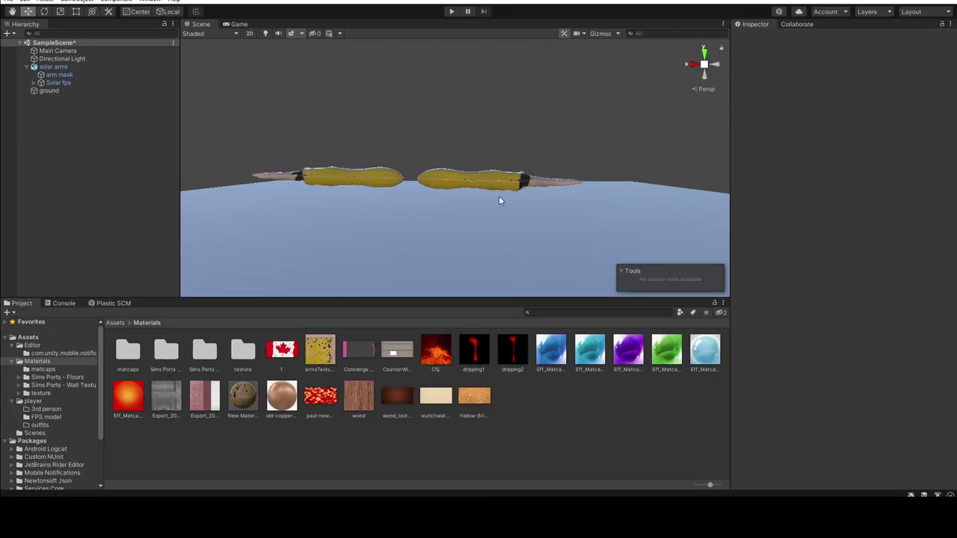
Step: Examine the solar arms model from the side, back, top and an angled view in the scene
scroll(529, 209, down, 2)
scroll(528, 209, up, 5)
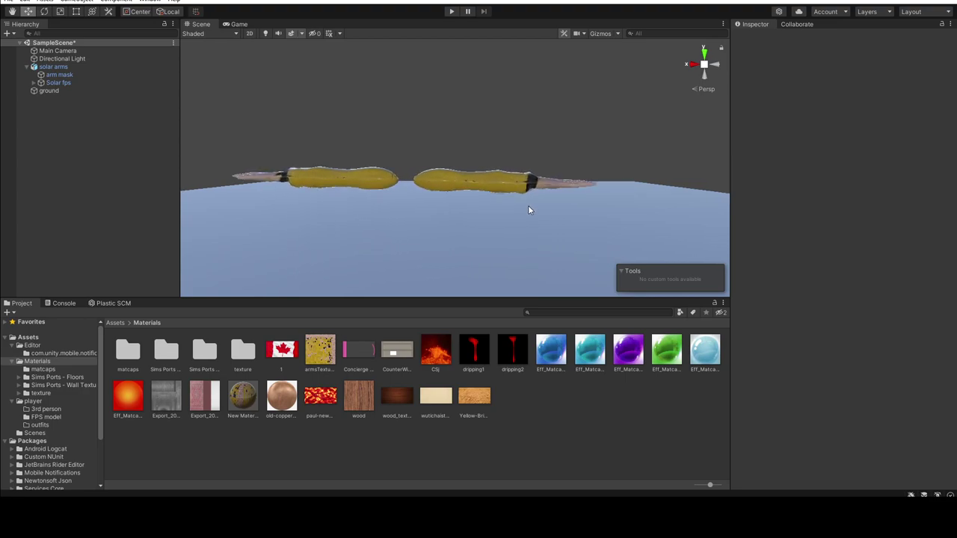
click(718, 66)
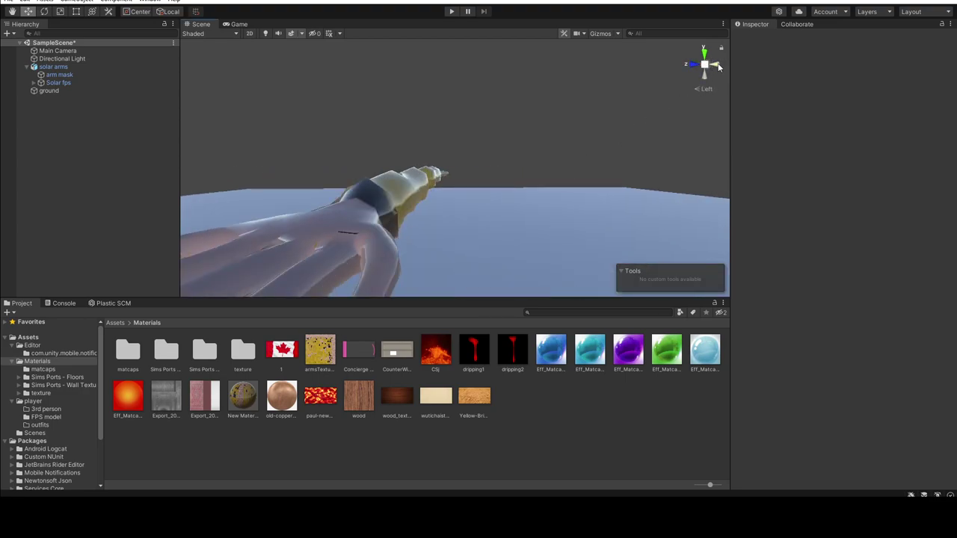
click(711, 65)
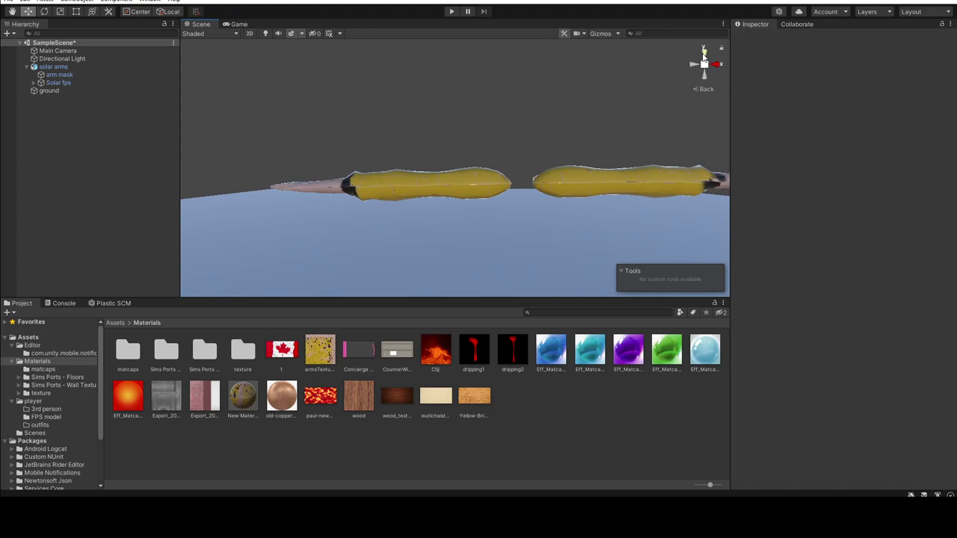
click(704, 53)
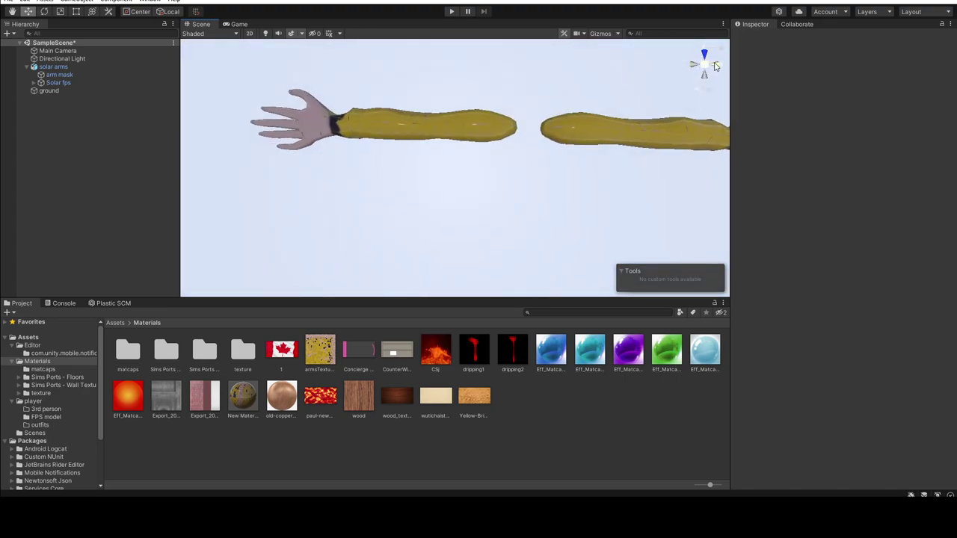
click(712, 65)
click(695, 66)
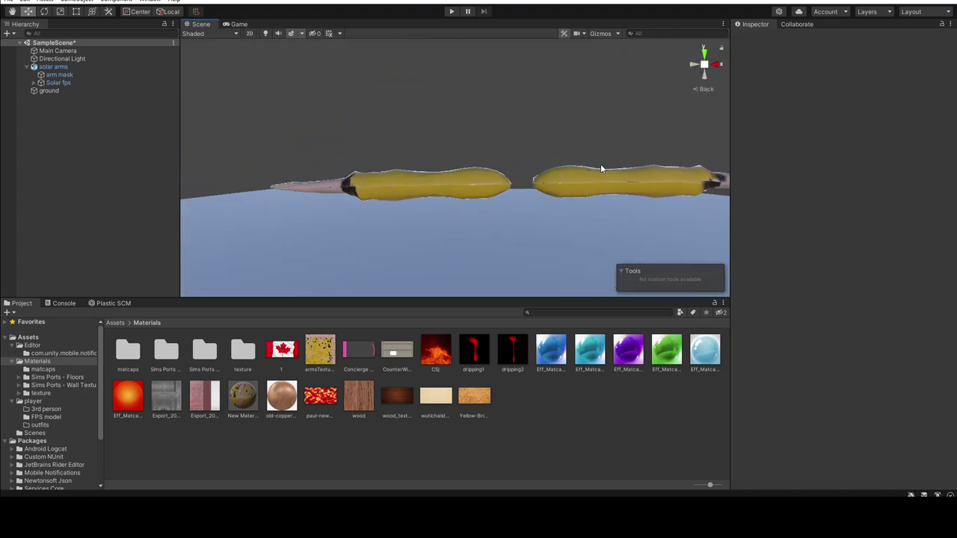
middle_drag(598, 167, 508, 211)
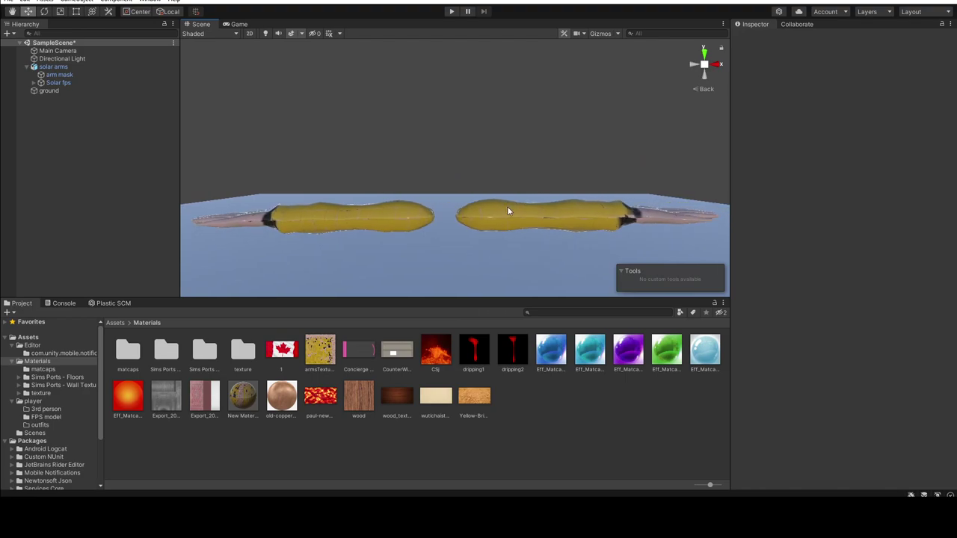
click(703, 53)
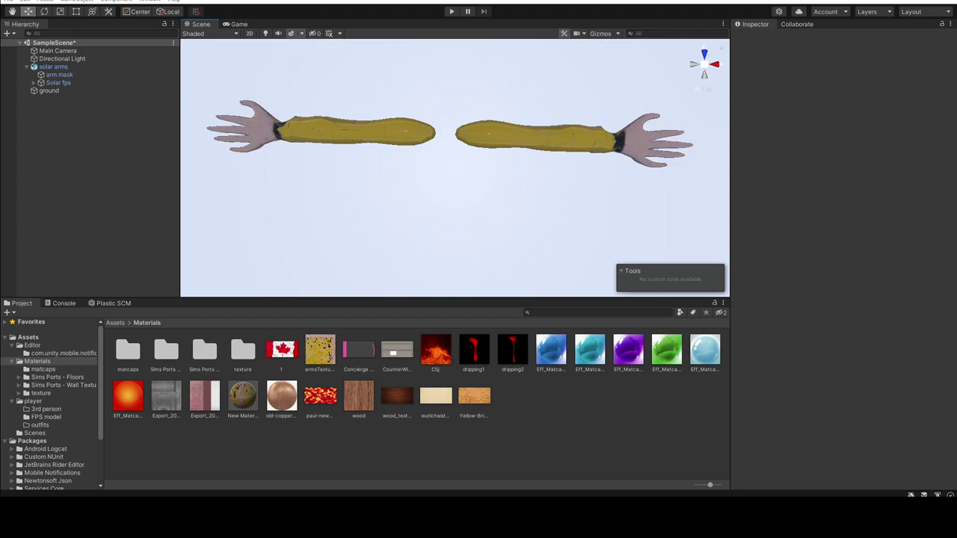
scroll(365, 241, down, 5)
middle_drag(377, 238, 322, 224)
click(710, 69)
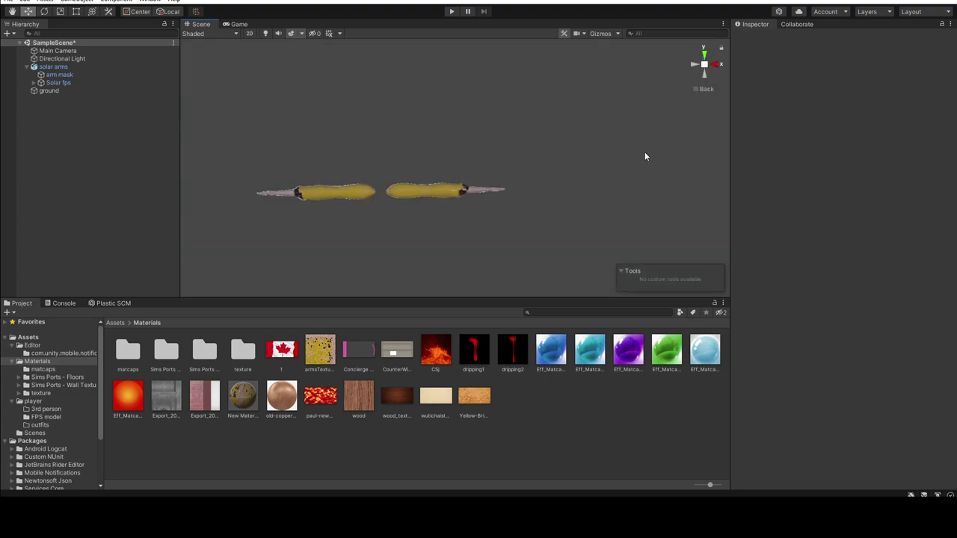
click(714, 69)
middle_drag(573, 157, 537, 136)
alt+drag(537, 136, 491, 204)
scroll(492, 204, up, 3)
scroll(518, 184, up, 2)
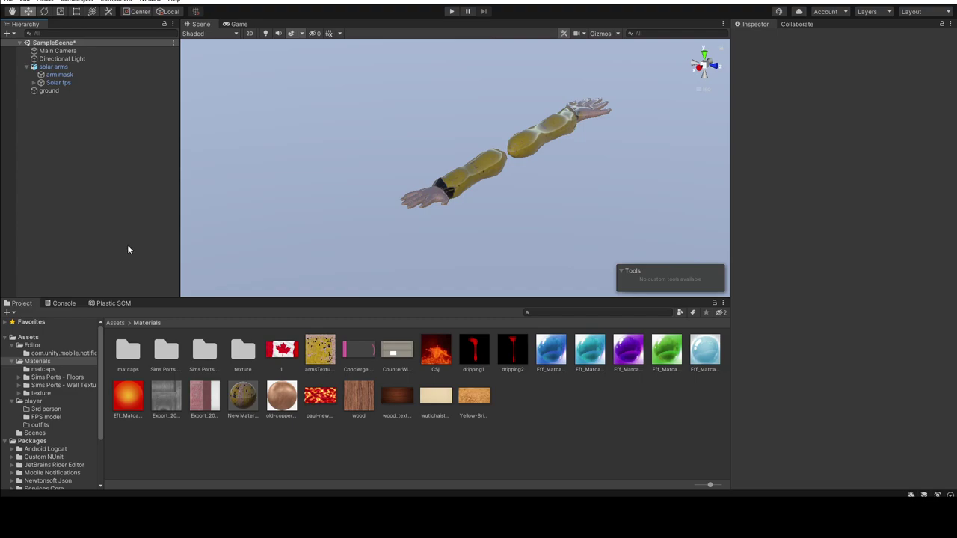
Step: Create an empty game object at the scene's root level and name it Player
key(ctrl+shift+n)
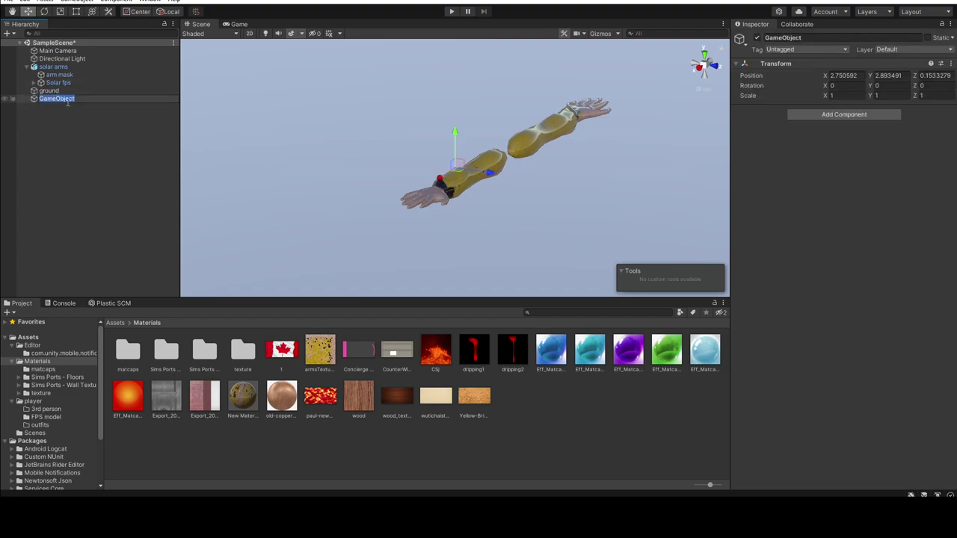
click(67, 100)
text(Plae)
text(r)
text(y)
click(91, 136)
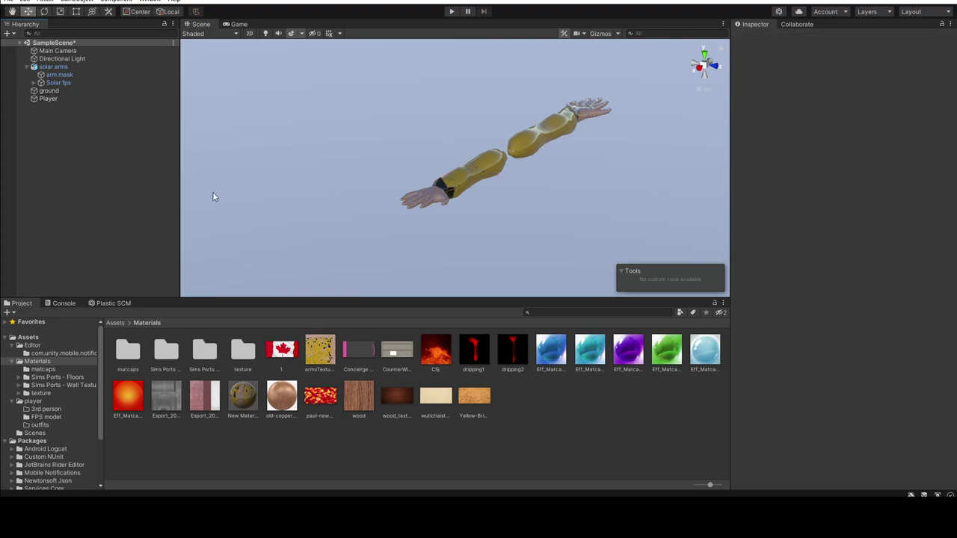
Step: Set the Player object's position to 0 on the X, Y and Z axes
click(41, 100)
middle_drag(371, 227, 270, 225)
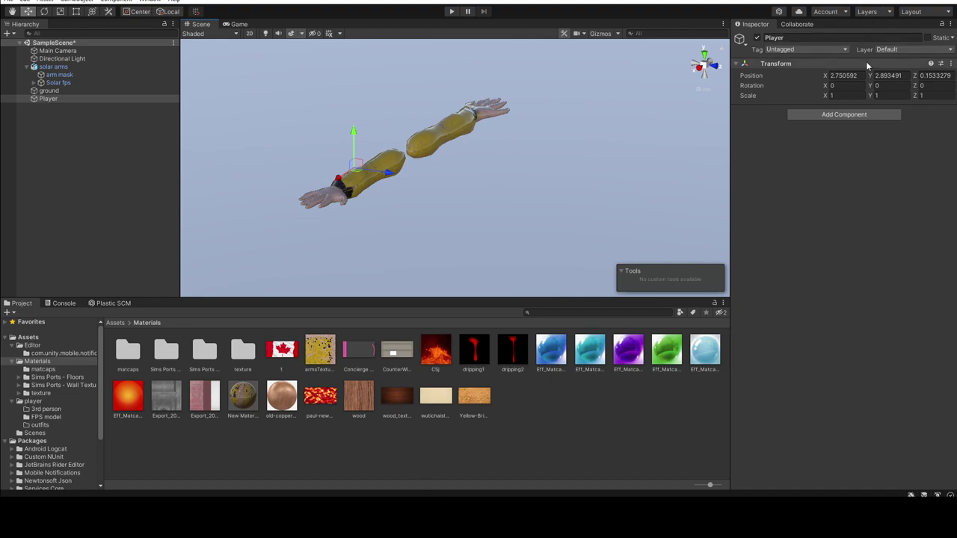
click(850, 77)
text(0)
key(Tab)
text(0)
key(Tab)
text(0)
key(Return)
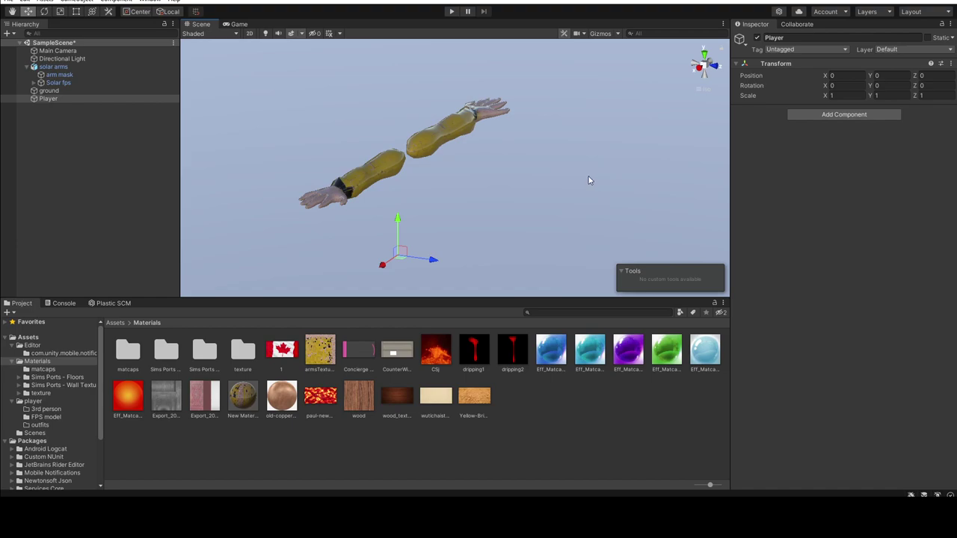
Step: Add an empty child object to Player and name it armsPivot
click(589, 180)
mouse_move(588, 169)
middle_down()
mouse_move(590, 139)
mouse_move(589, 162)
middle_up()
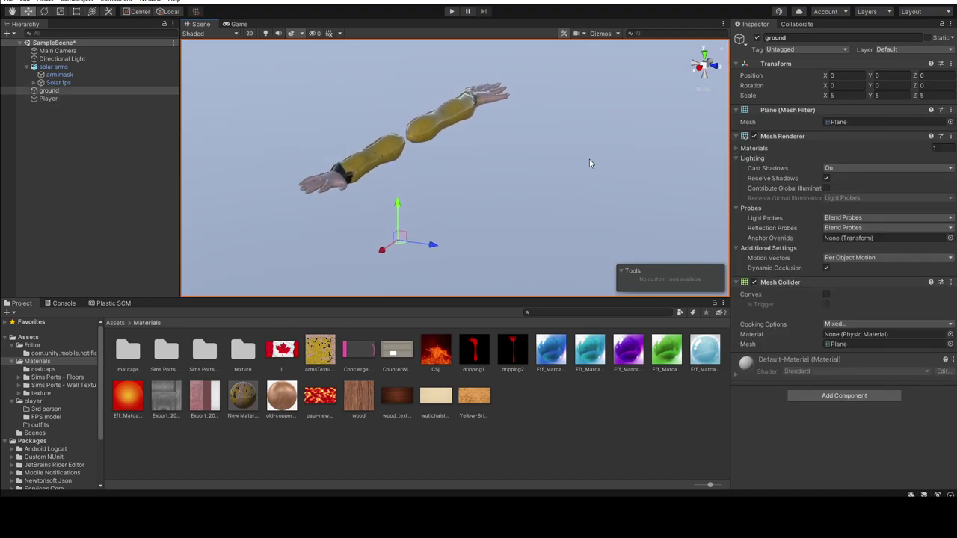
alt+drag(572, 166, 505, 175)
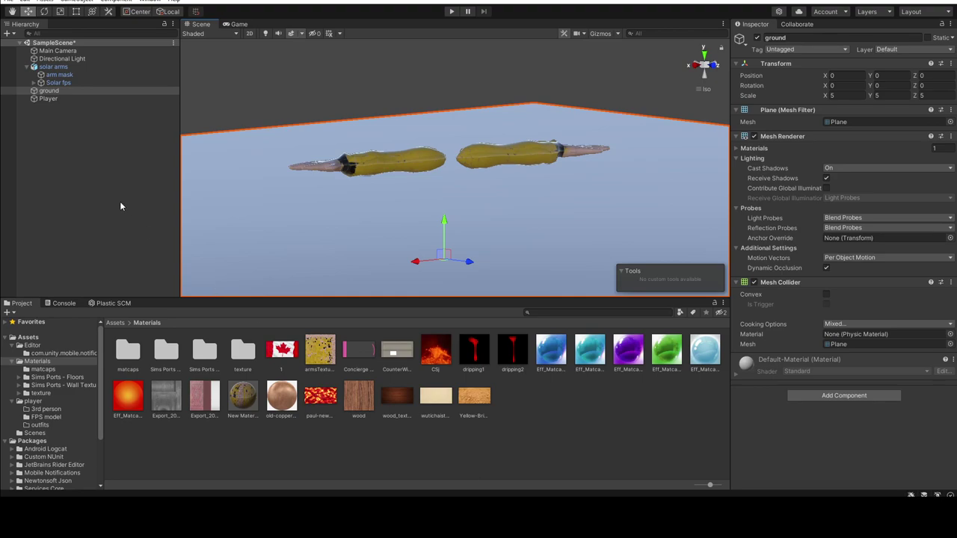
click(45, 99)
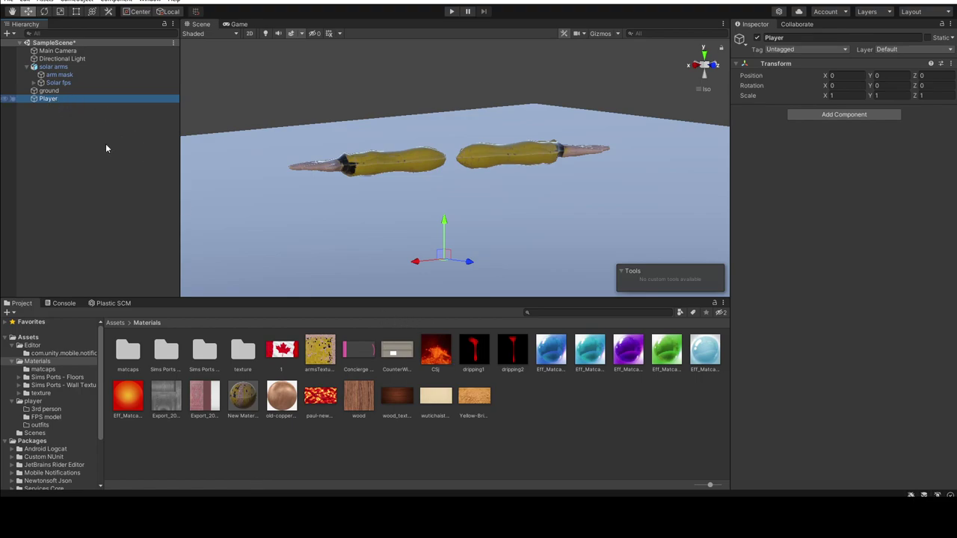
key(alt+shift+n)
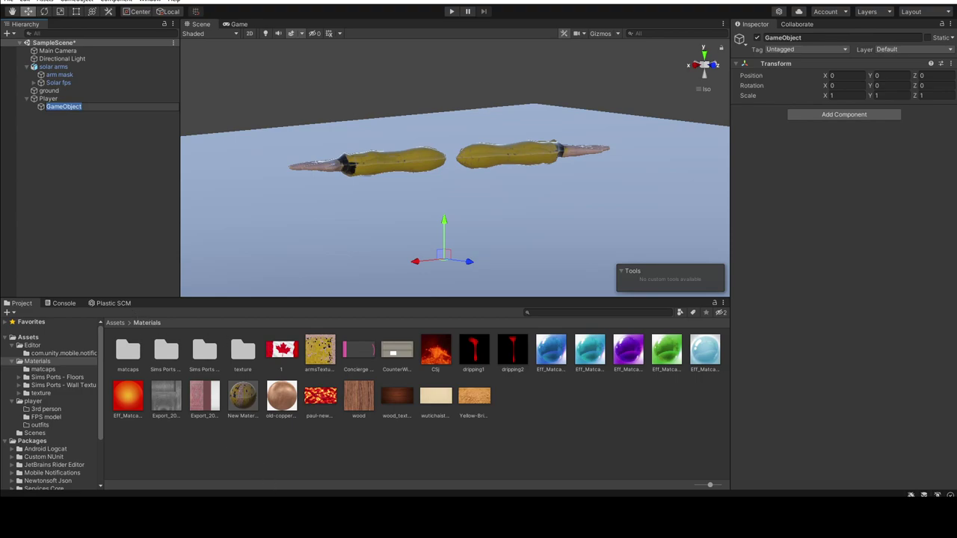
click(255, 488)
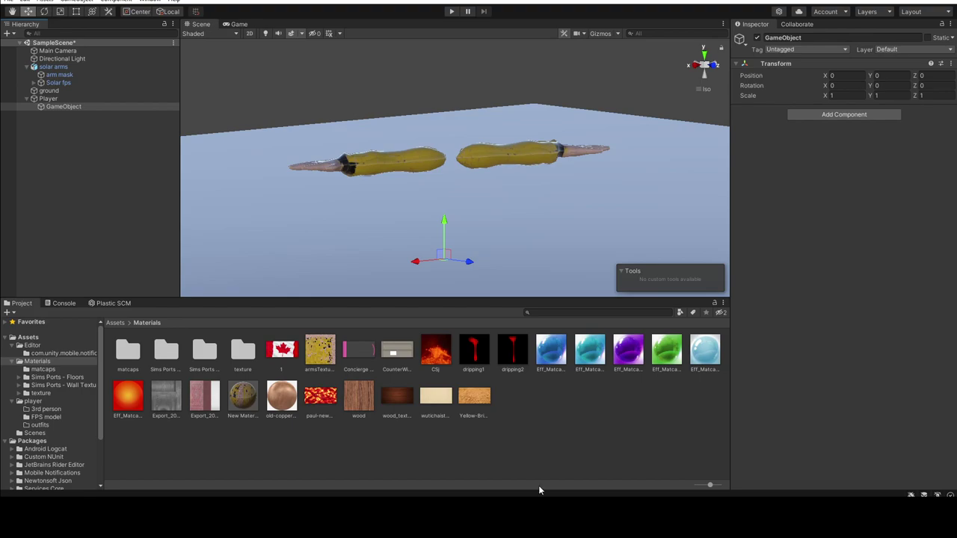
click(61, 109)
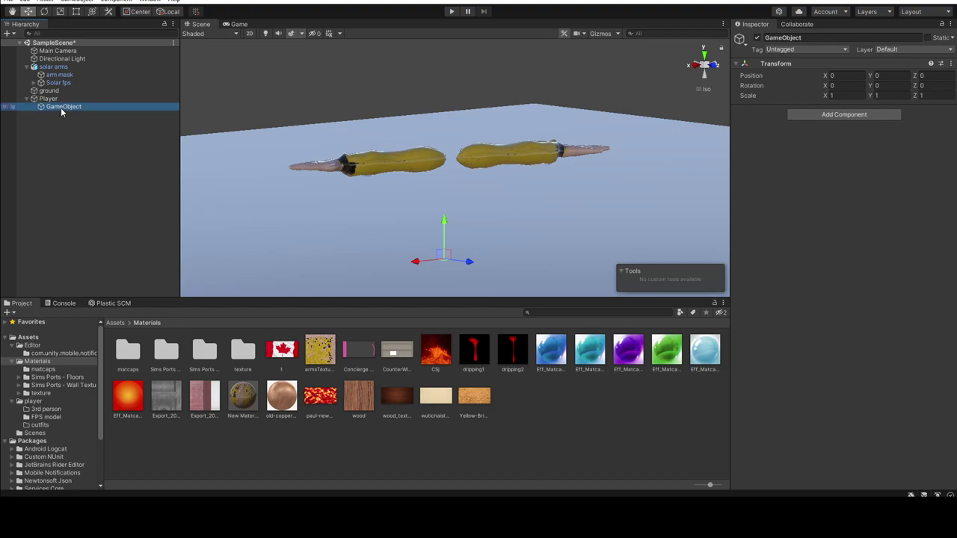
click(60, 108)
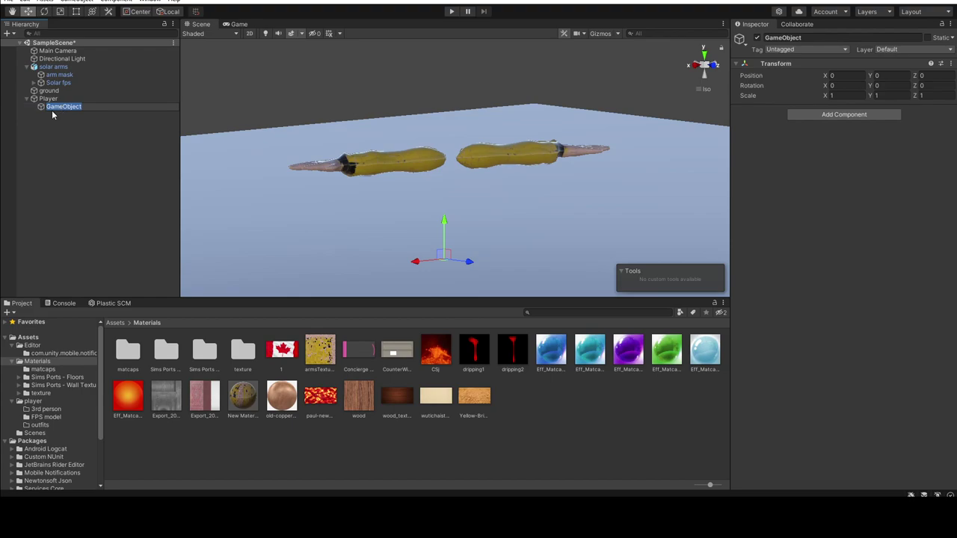
text(Arms Pivot)
key(Return)
Step: Raise the solar arms model along its vertical axis to a Y position of about 3.15
click(326, 179)
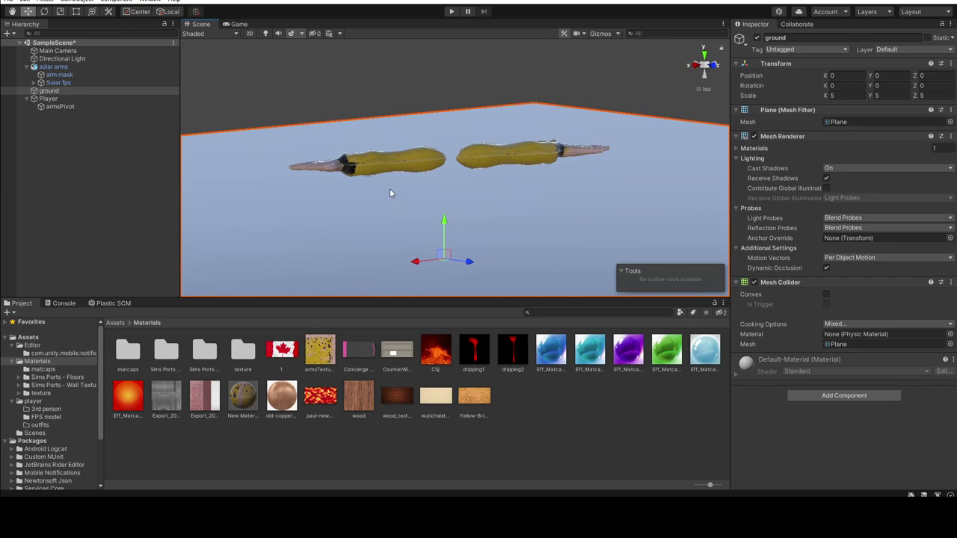
click(395, 169)
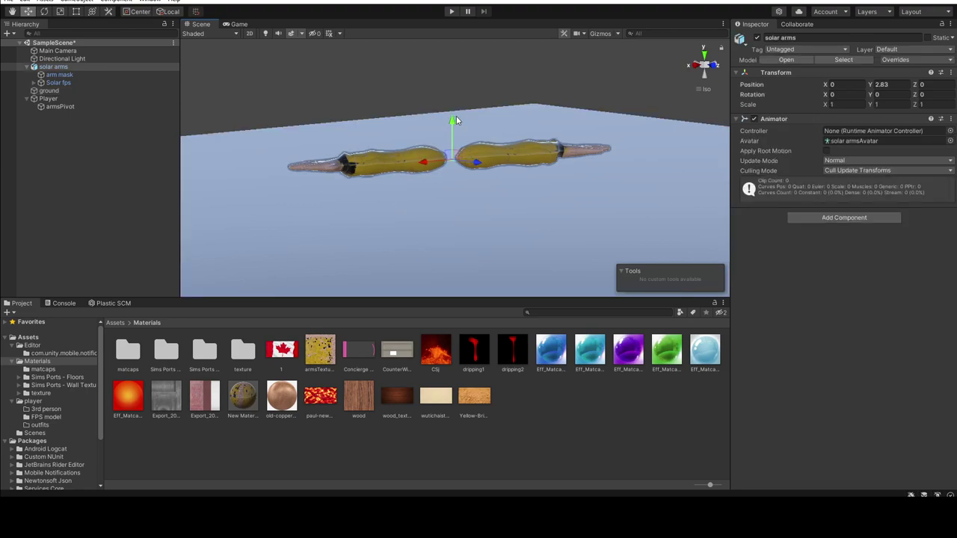
drag(451, 123, 451, 110)
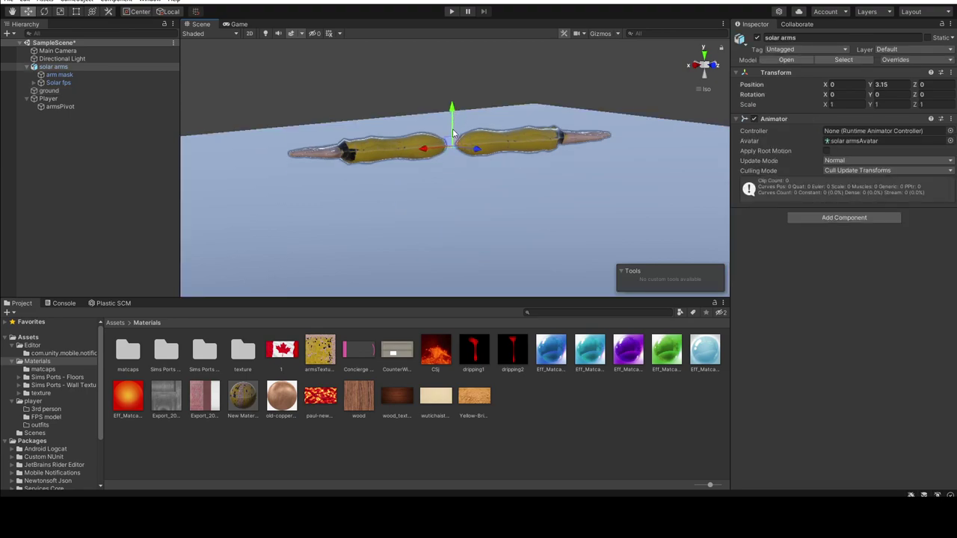
click(57, 109)
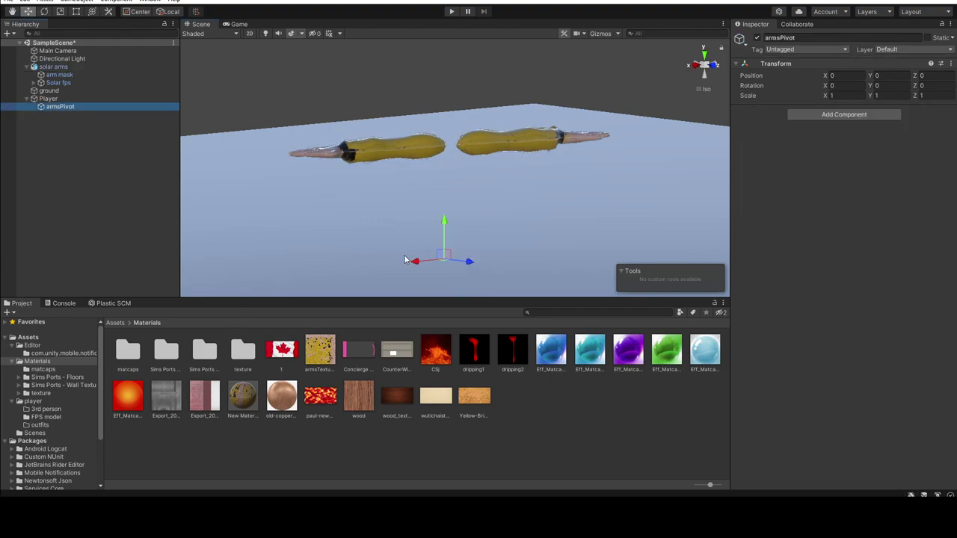
click(412, 148)
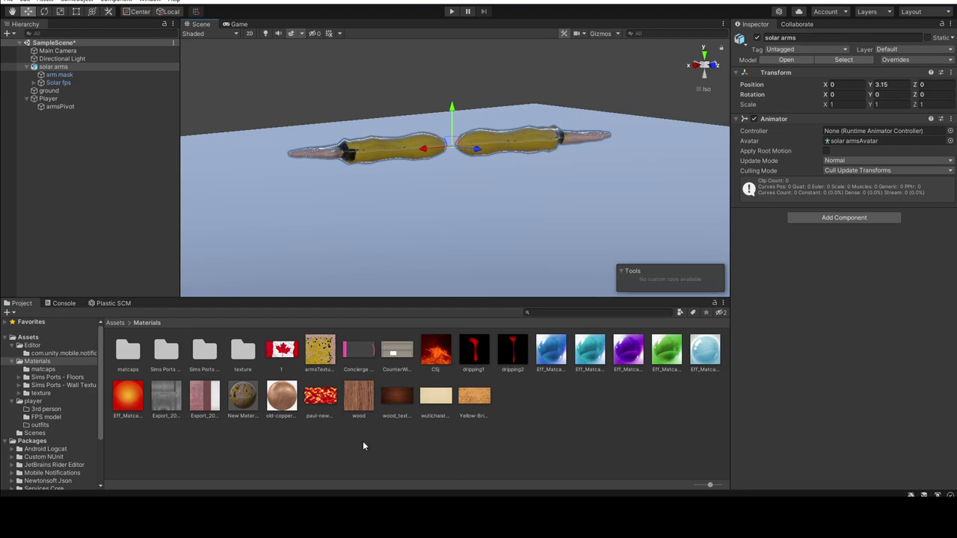
click(60, 106)
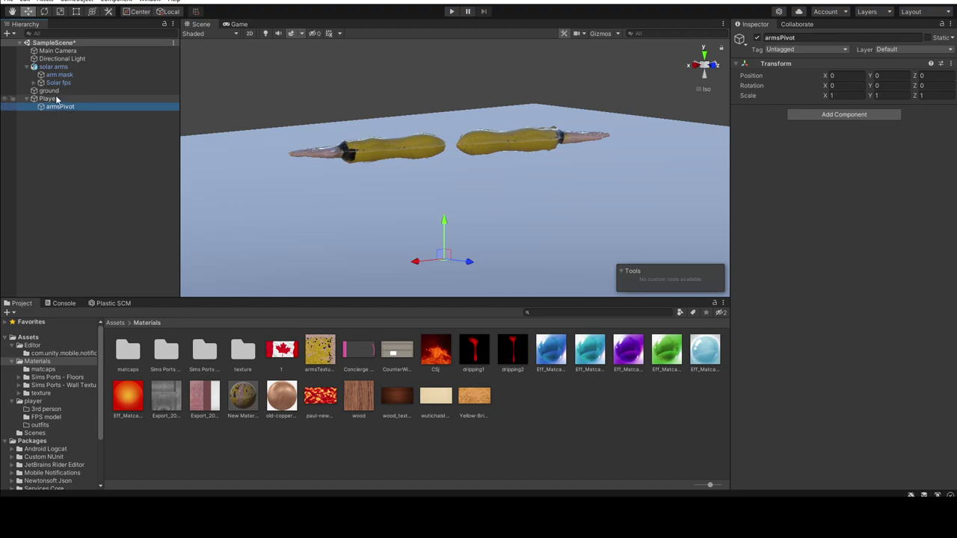
click(56, 99)
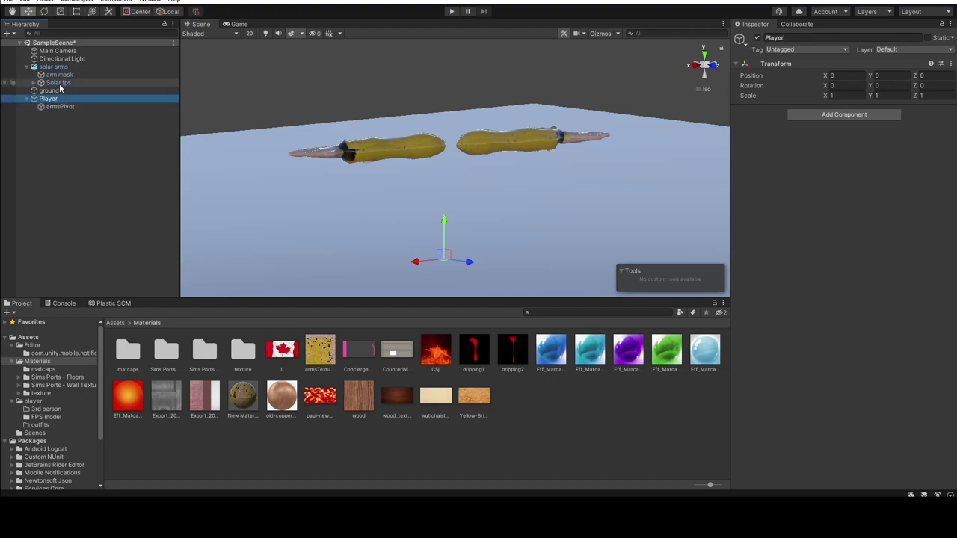
click(66, 76)
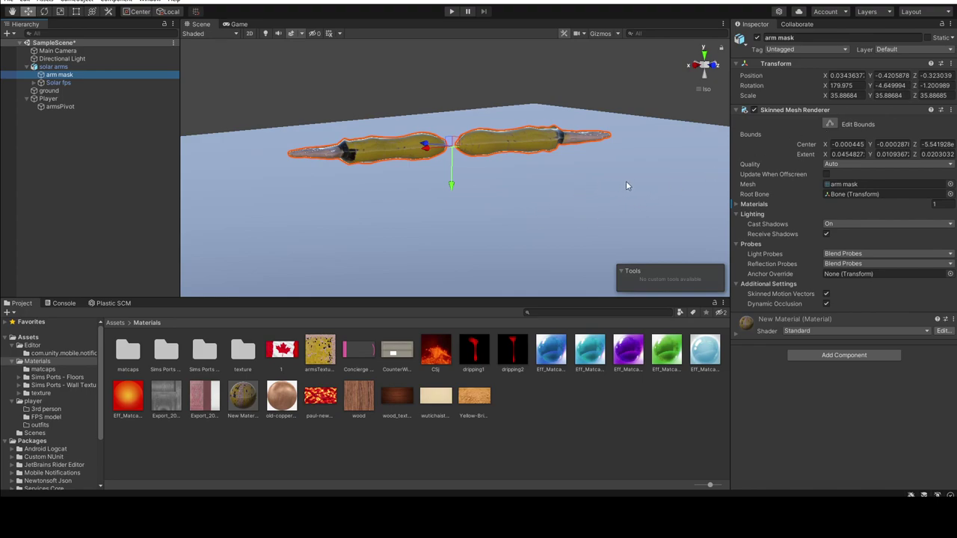
Step: Set the solar arms model's Y position to 2.15
click(60, 67)
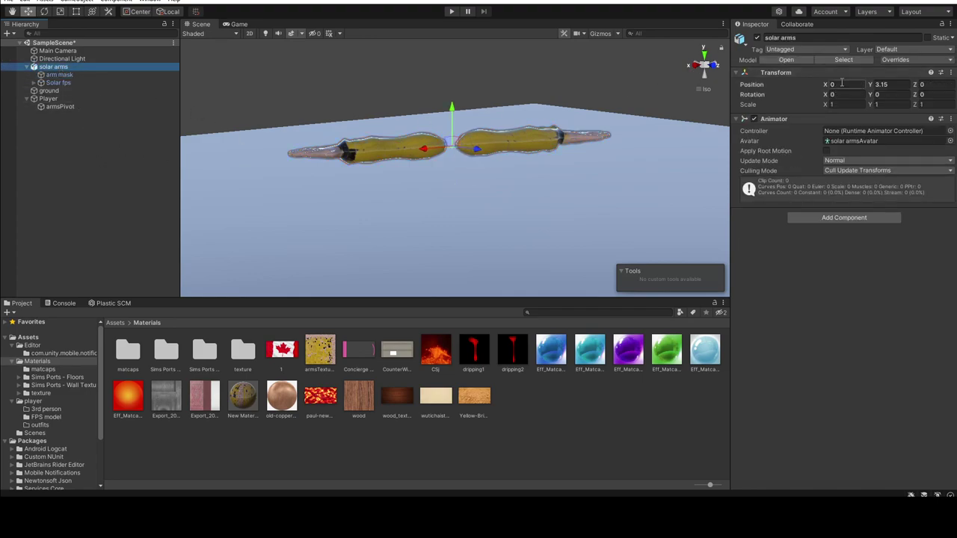
click(882, 85)
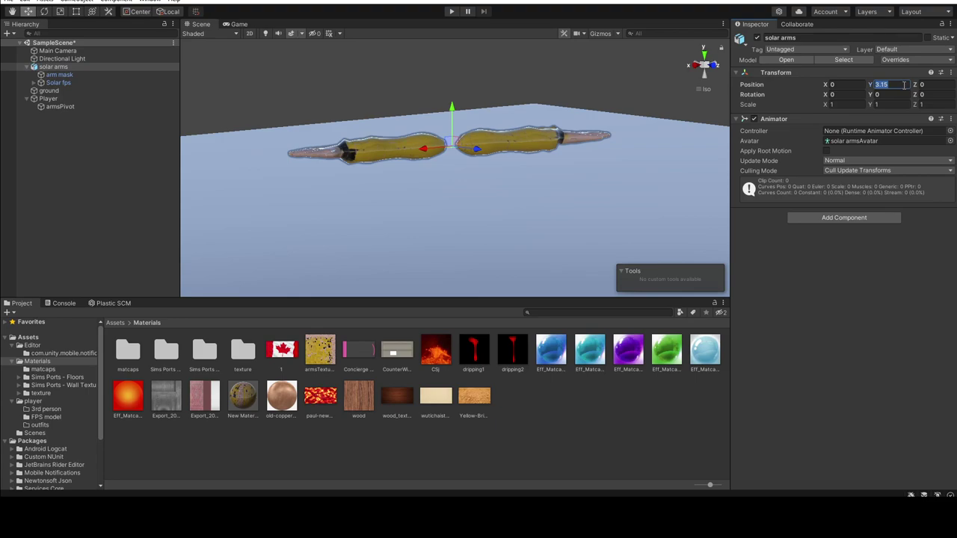
click(879, 85)
key(BackSpace)
text(2)
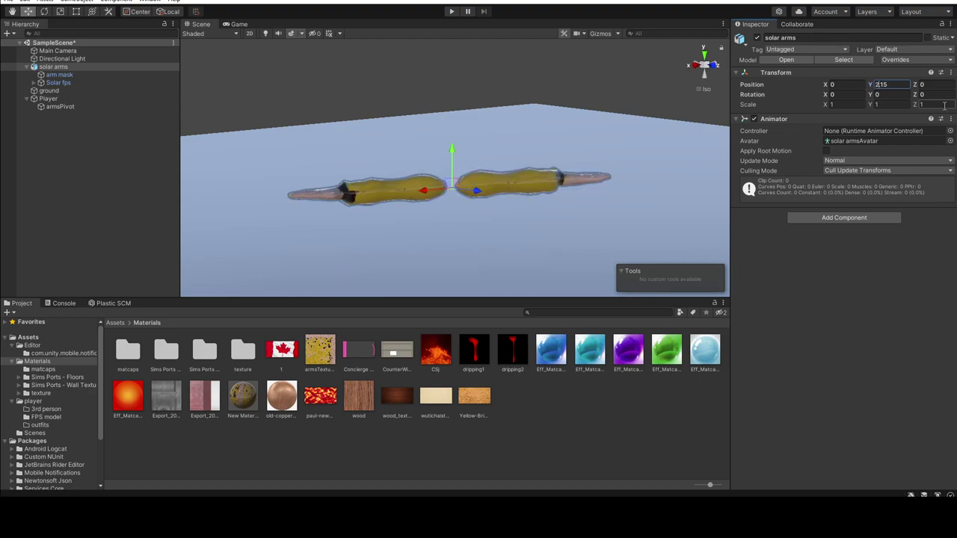
click(553, 204)
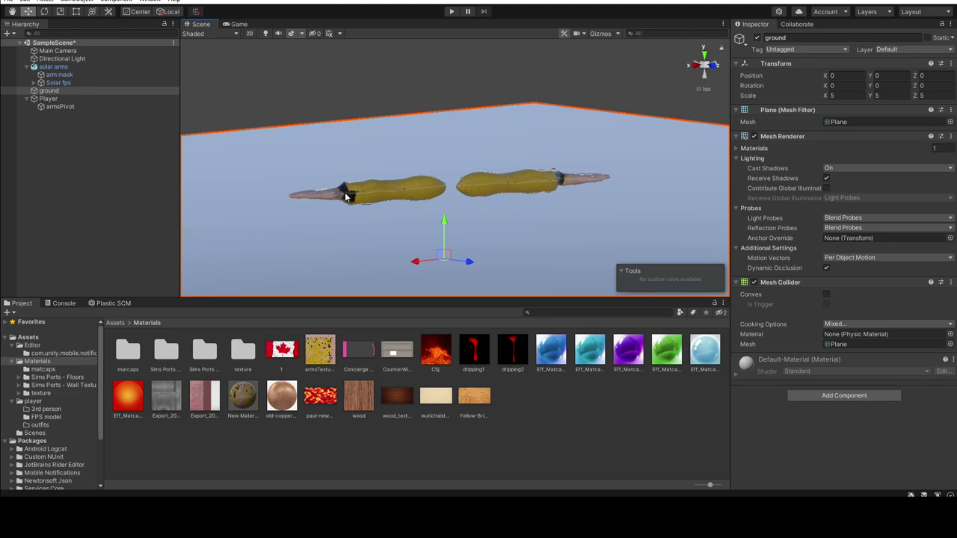
click(390, 192)
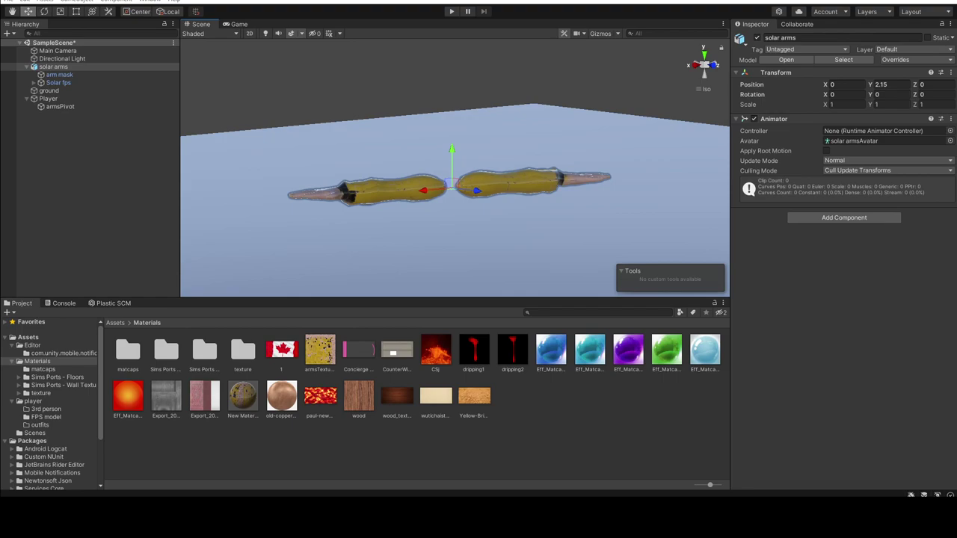
Step: Add an empty child object to armsPivot and name it arms
click(54, 107)
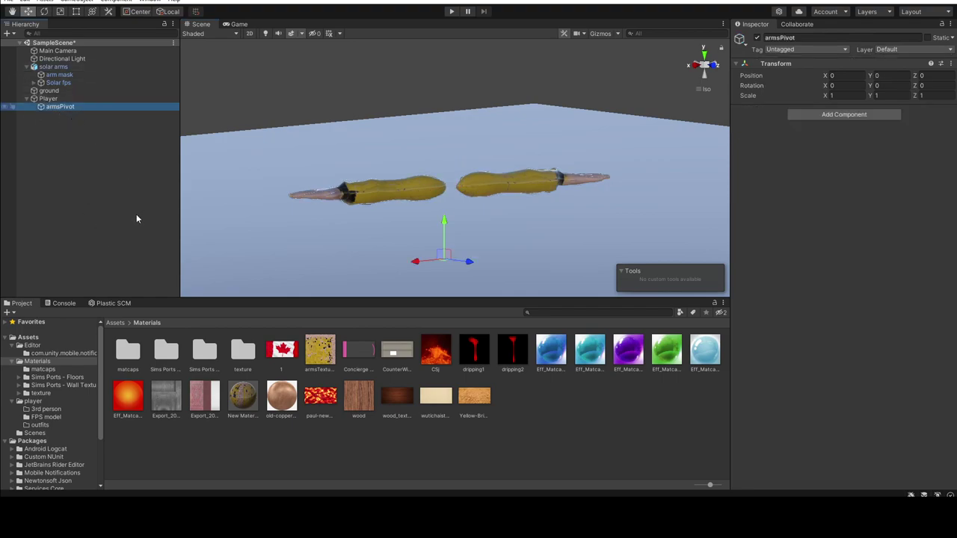
key(alt+shift+n)
text(arms)
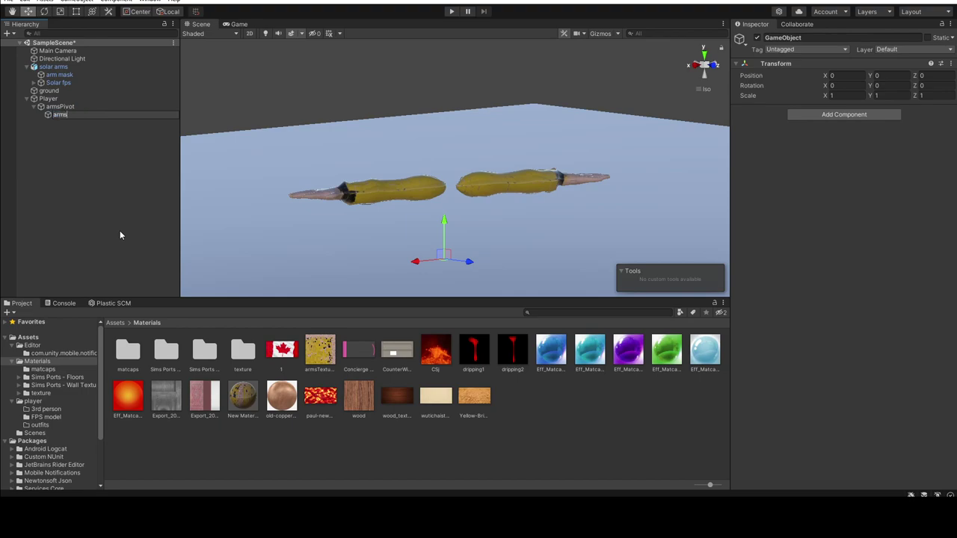
click(116, 228)
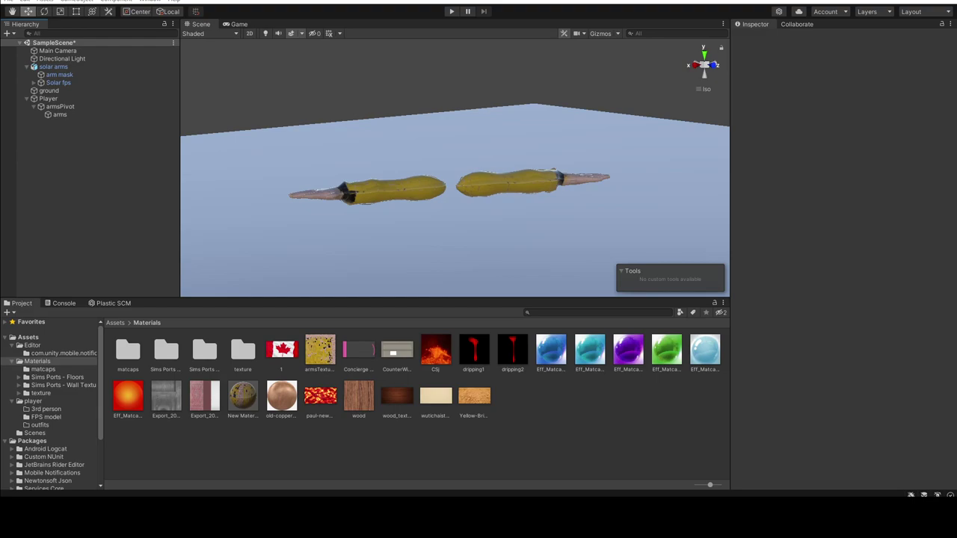
Step: Add a second empty child object to armsPivot and name it cameraHolder
click(69, 108)
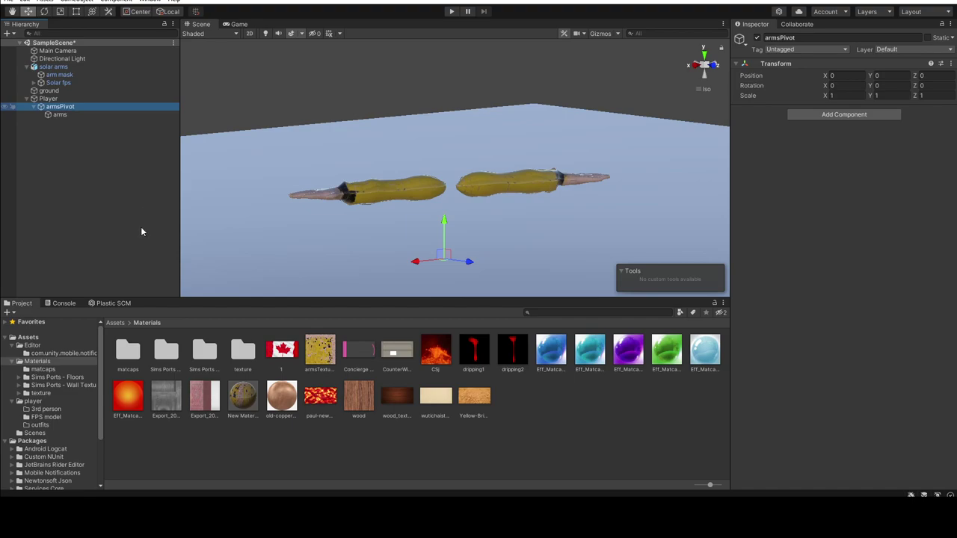
key(alt+shift+n)
text(Camera)
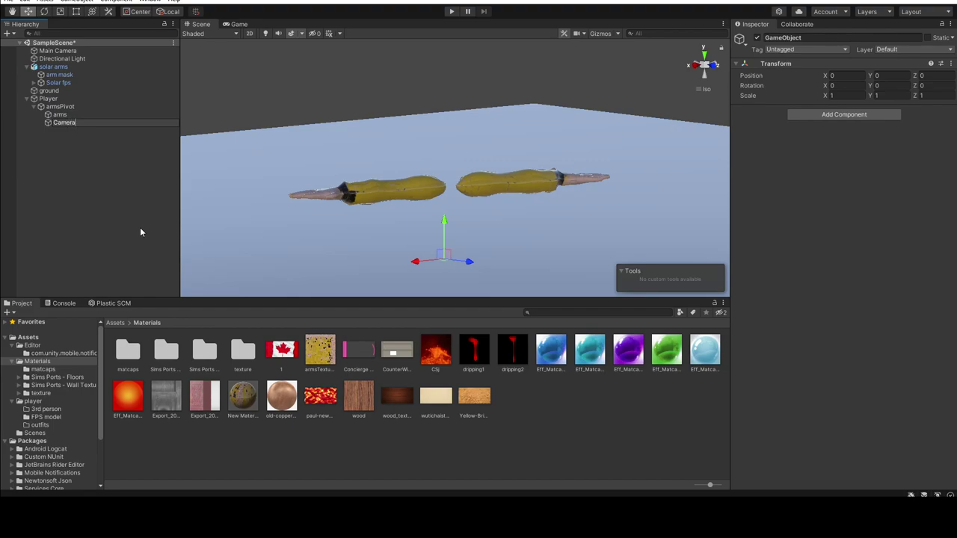
key(BackSpace)
text(cameraHolder)
click(248, 481)
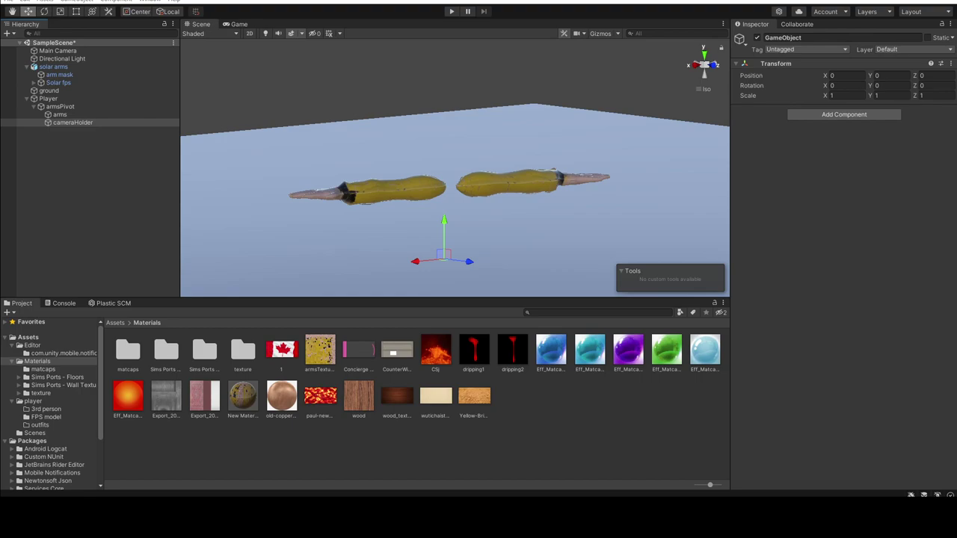
Step: Move the solar arms model into the hierarchy as a child of the arms object
click(54, 68)
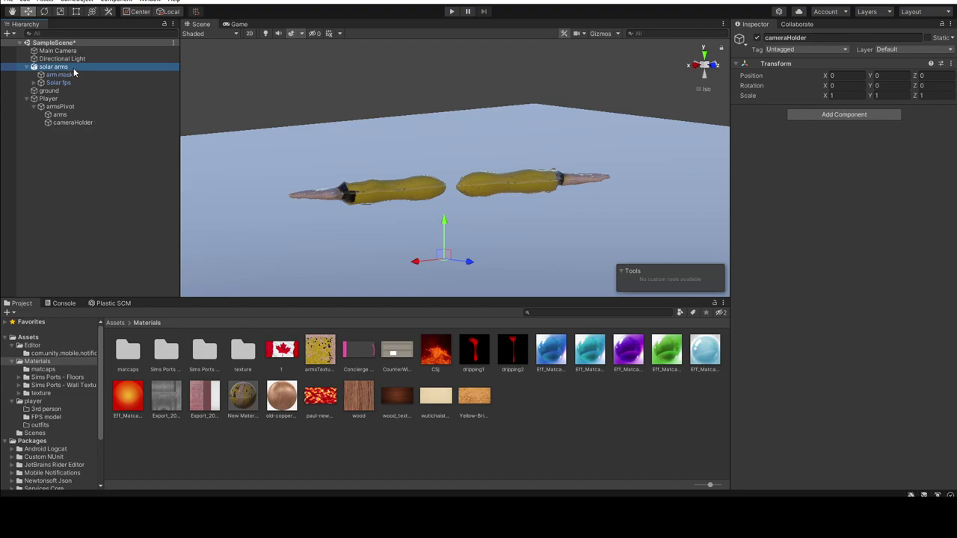
click(75, 69)
drag(34, 66, 60, 117)
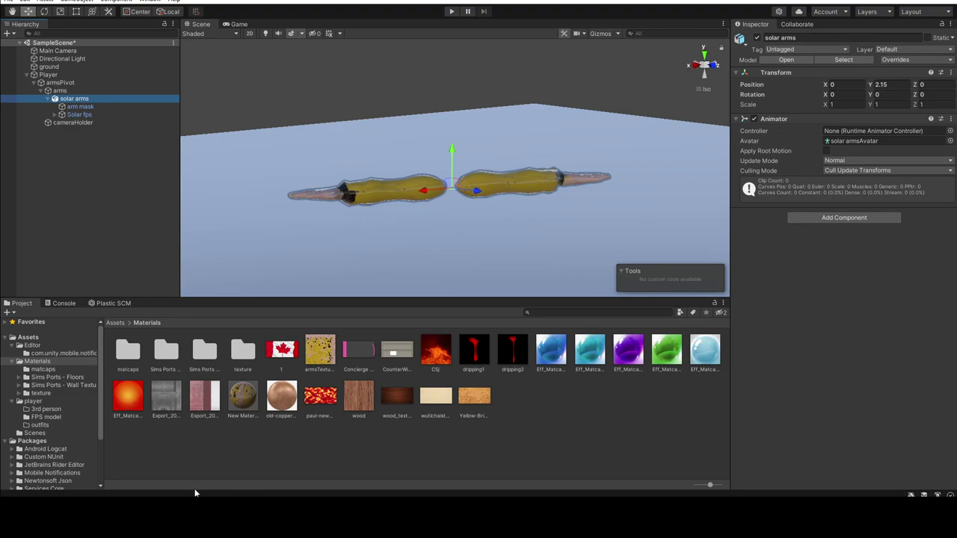
click(54, 116)
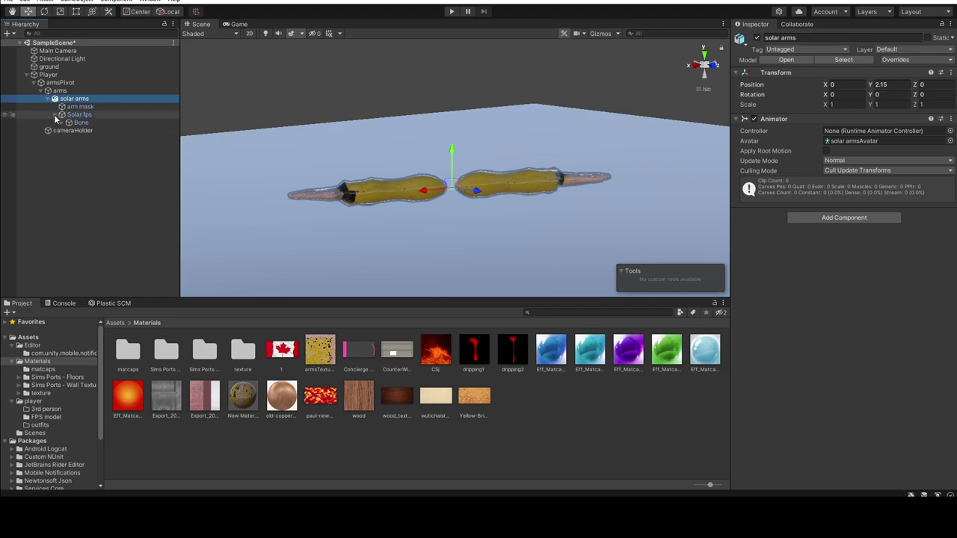
click(55, 115)
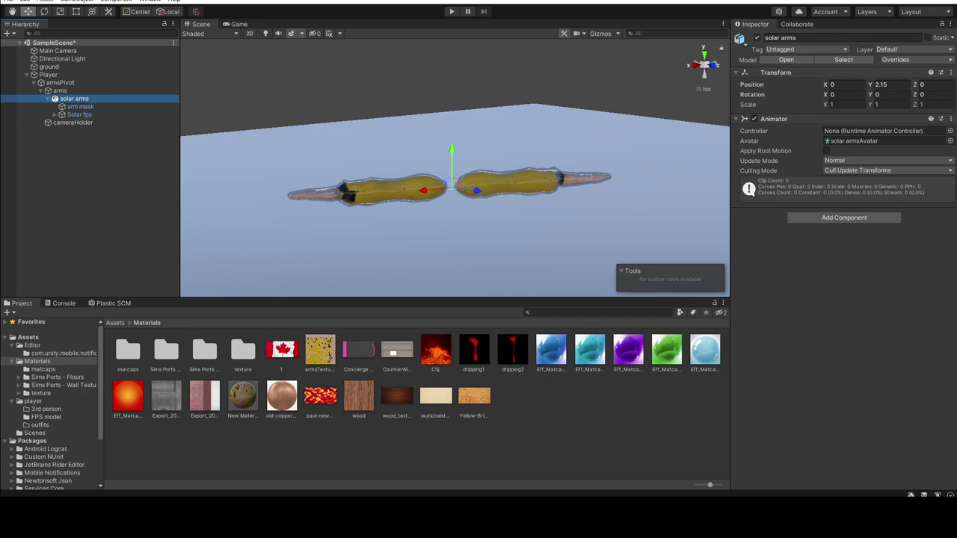
Step: Try setting the solar arms model's Y position to 0
click(60, 90)
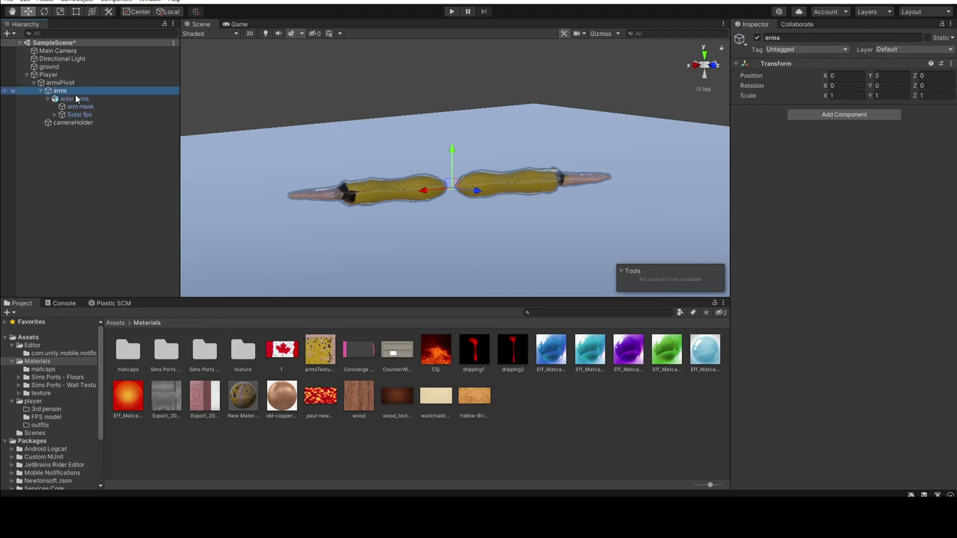
click(74, 98)
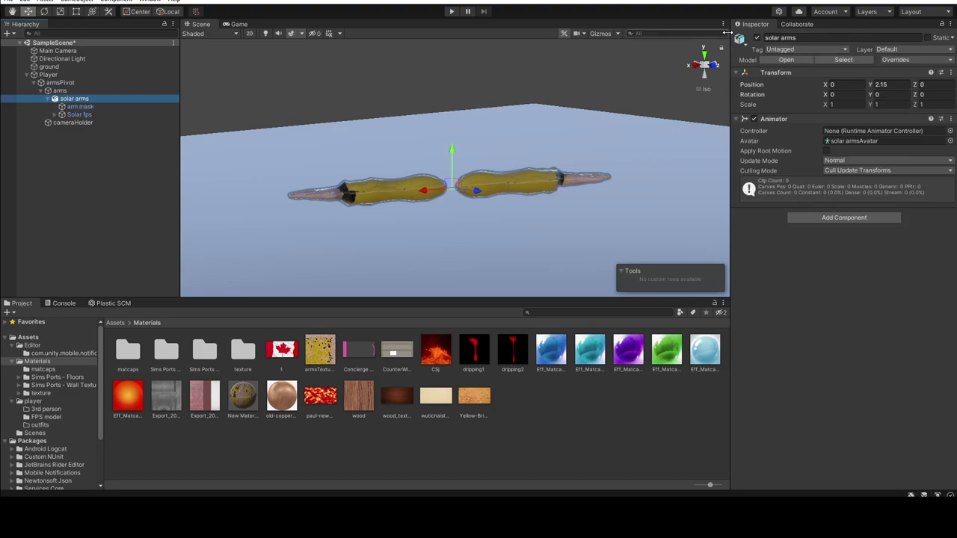
click(890, 84)
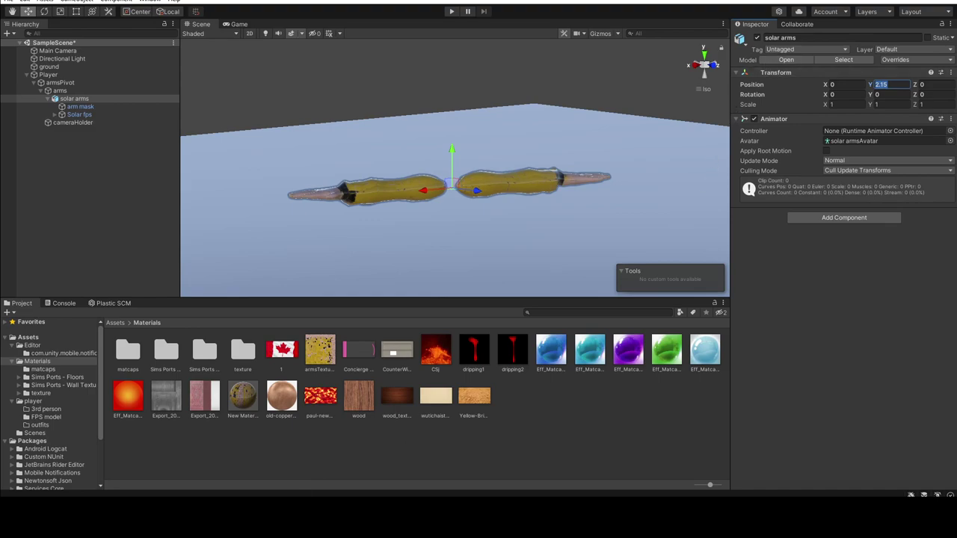
text(0)
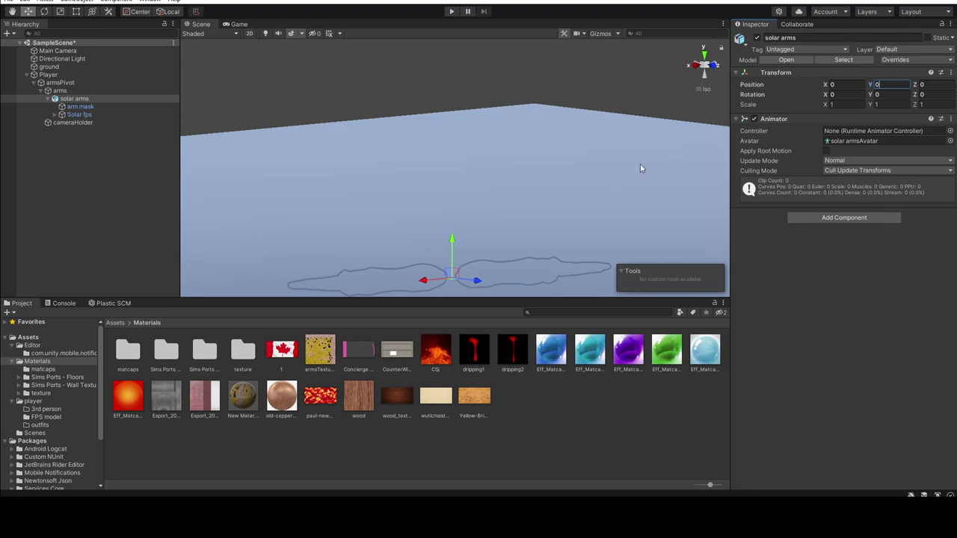
click(583, 199)
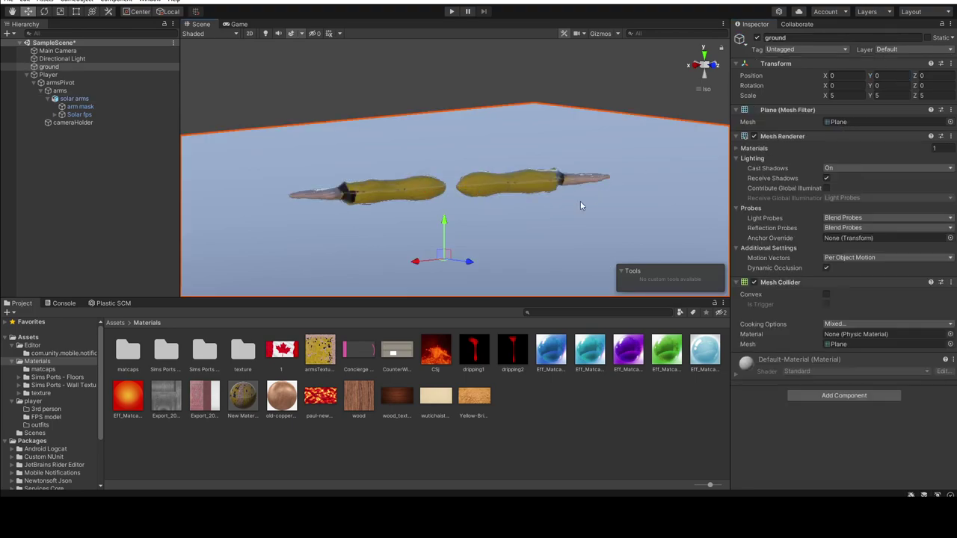
click(512, 177)
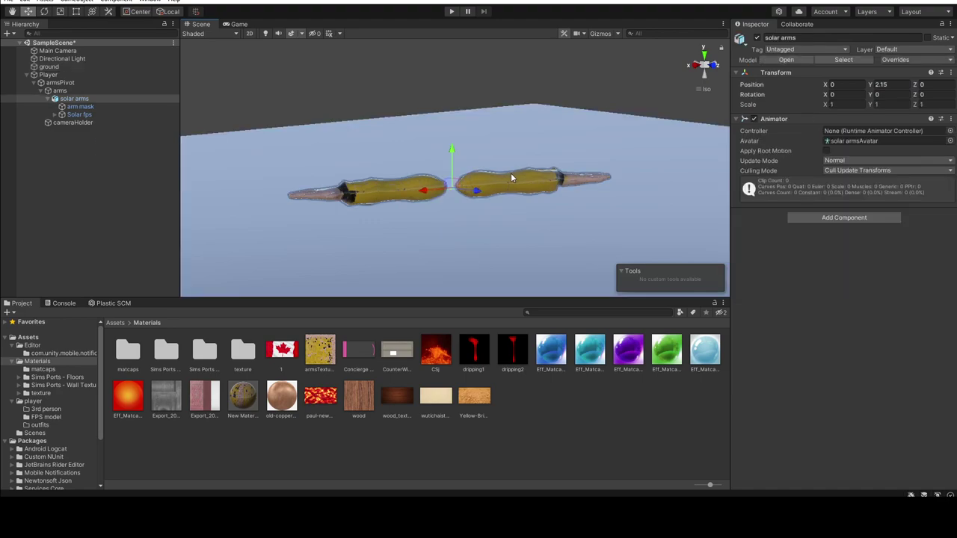
Step: Set the arm mask object's position to 0 on the X, Y and Z axes
click(74, 107)
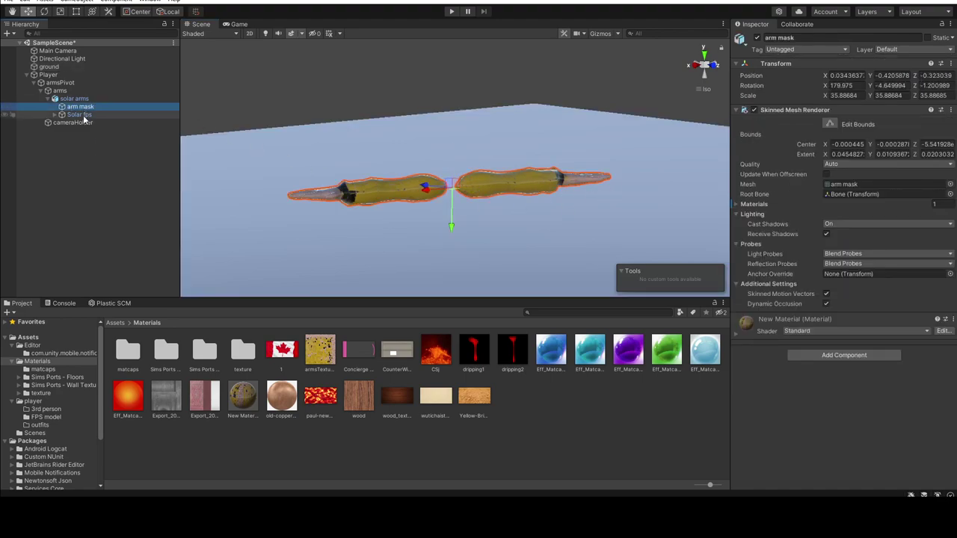
click(855, 75)
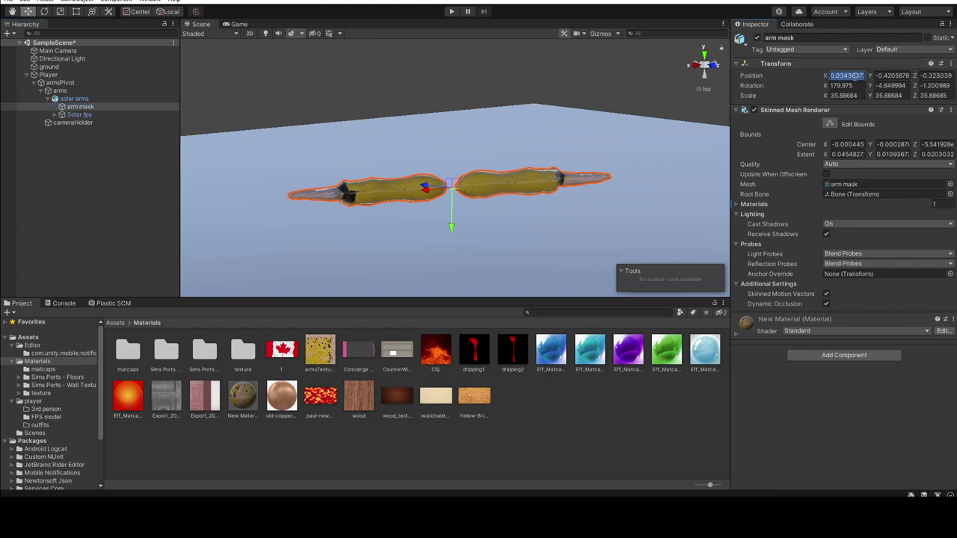
text(0)
key(Tab)
text(0)
key(Tab)
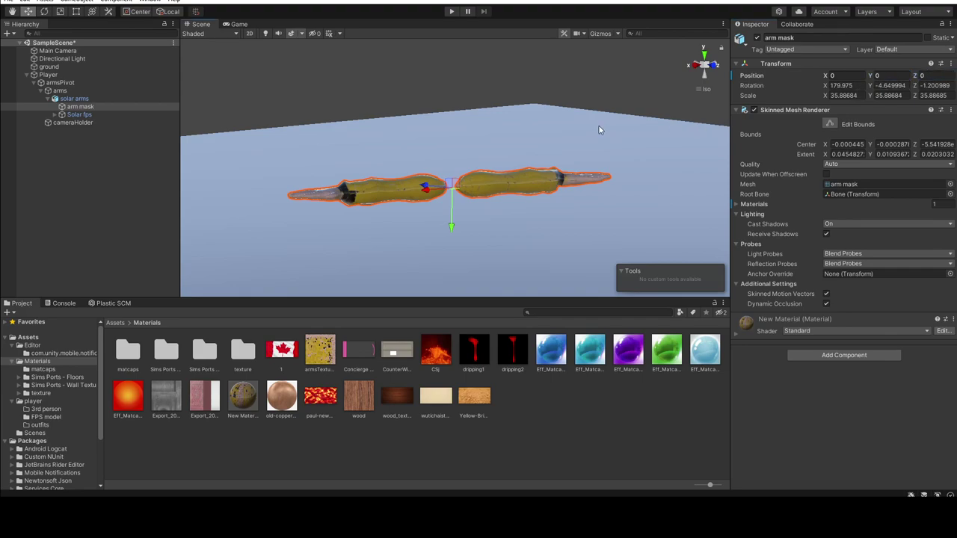
click(598, 130)
click(493, 192)
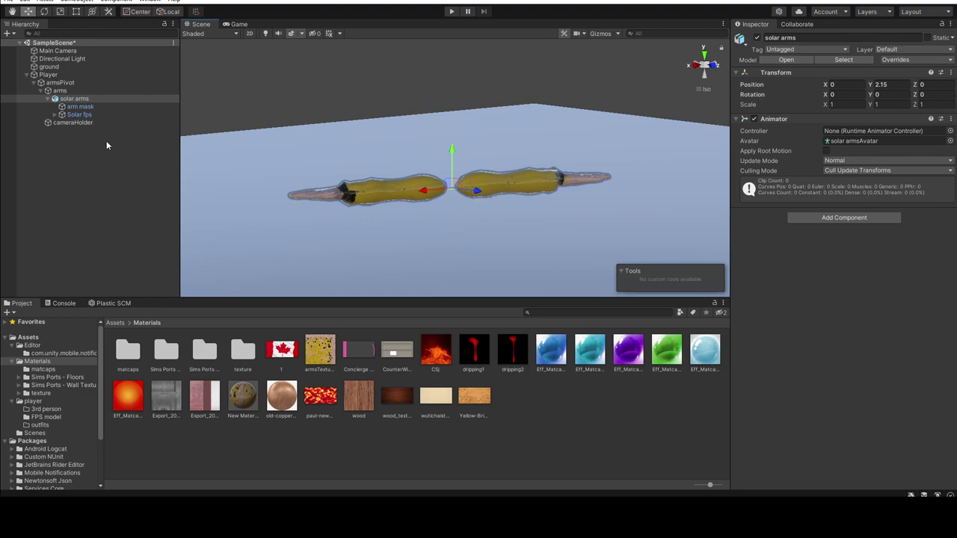
click(82, 107)
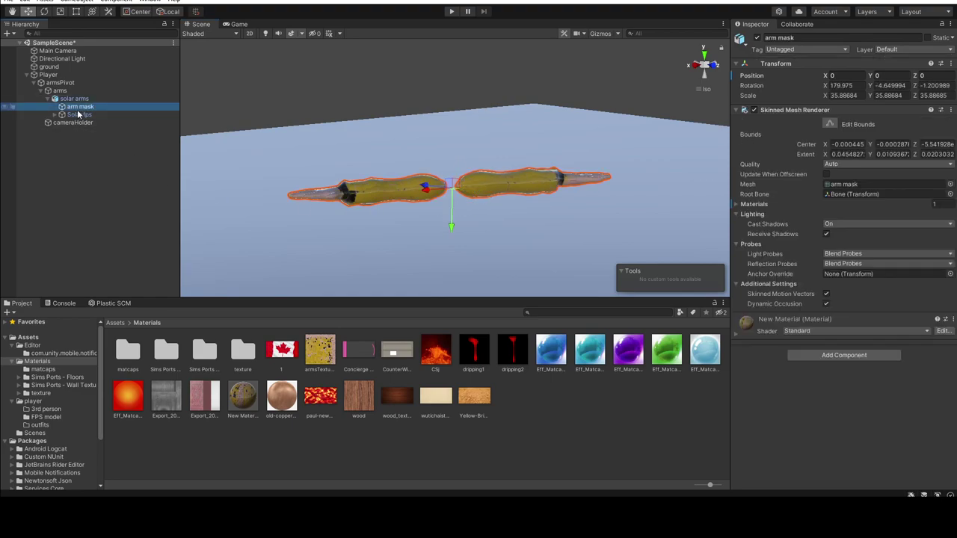
click(66, 115)
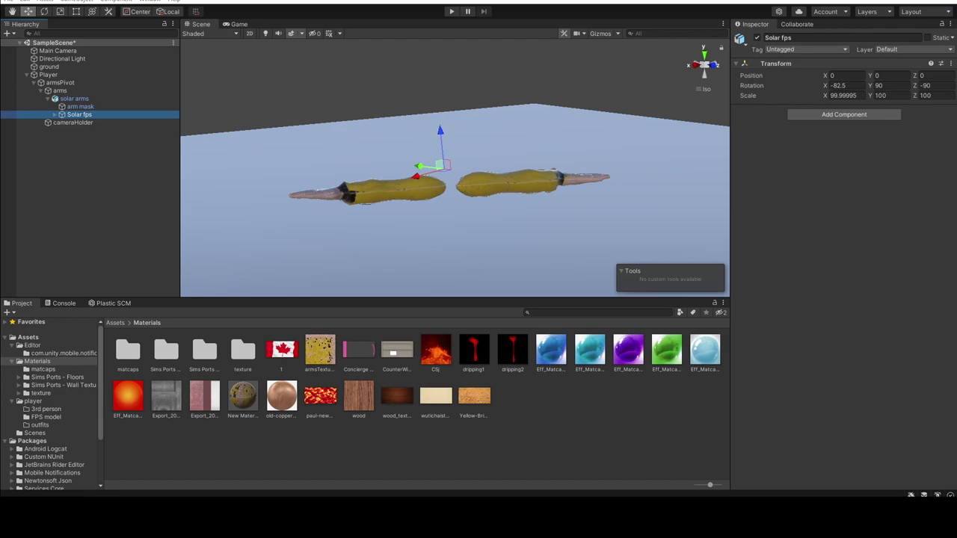
Step: Add a Rigidbody 2D component to the arms object and replace it with a Rigidbody component
click(60, 90)
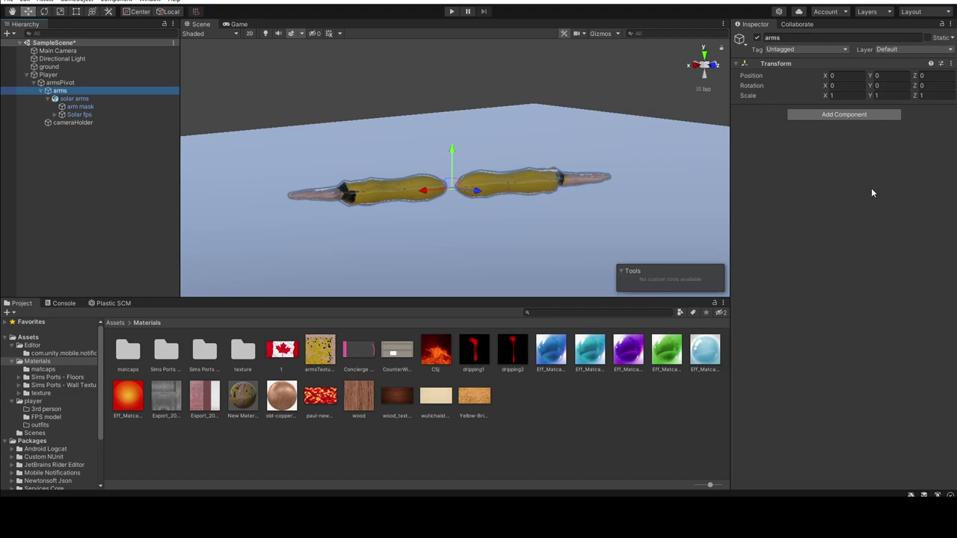
click(847, 115)
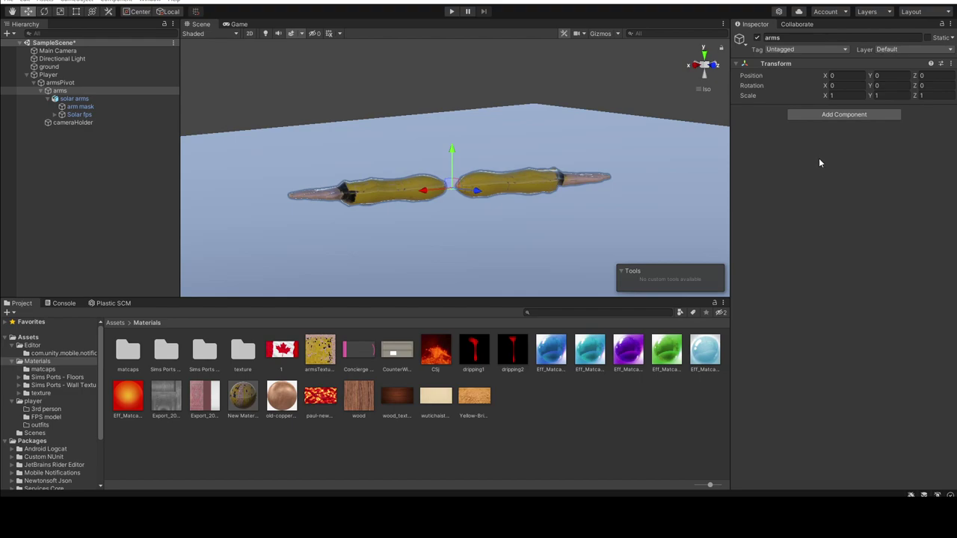
key(ctrl+z)
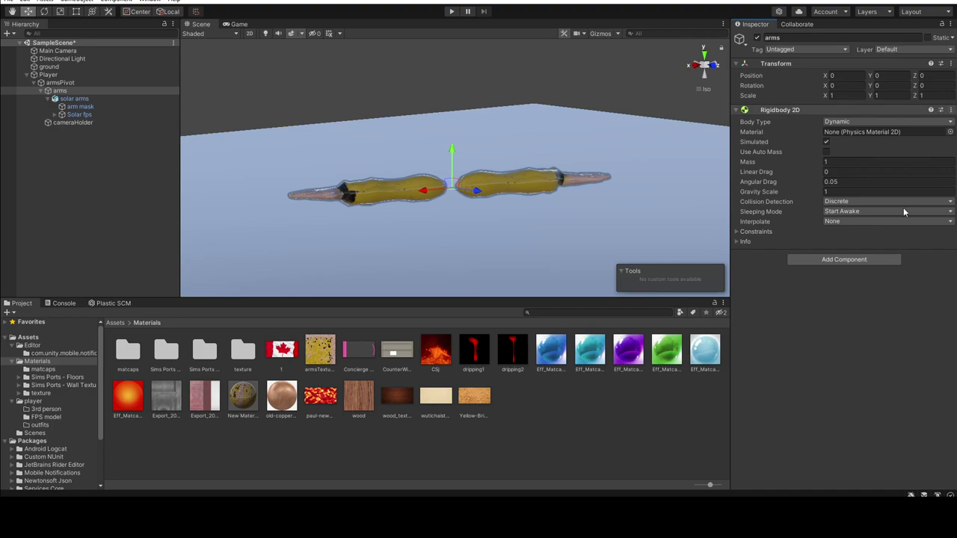
click(790, 158)
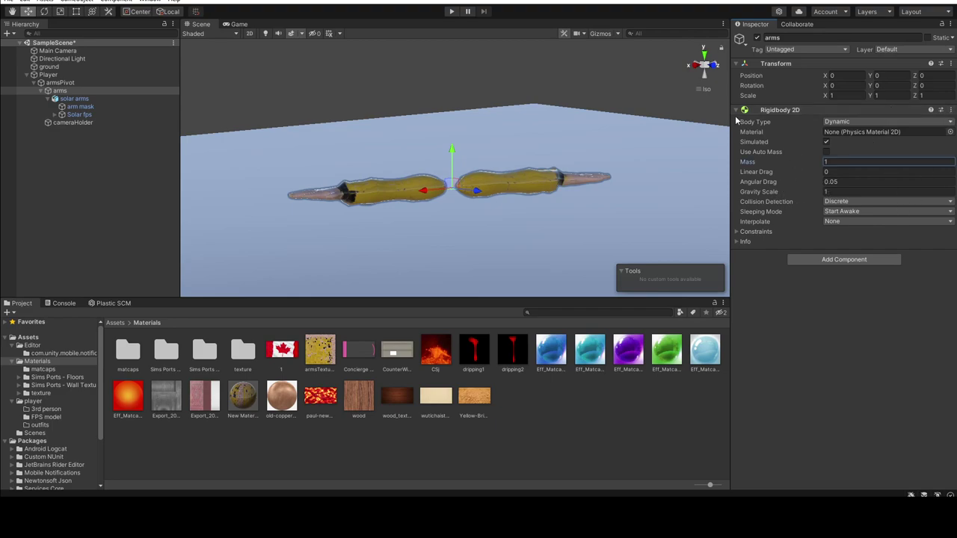
click(735, 111)
click(735, 111)
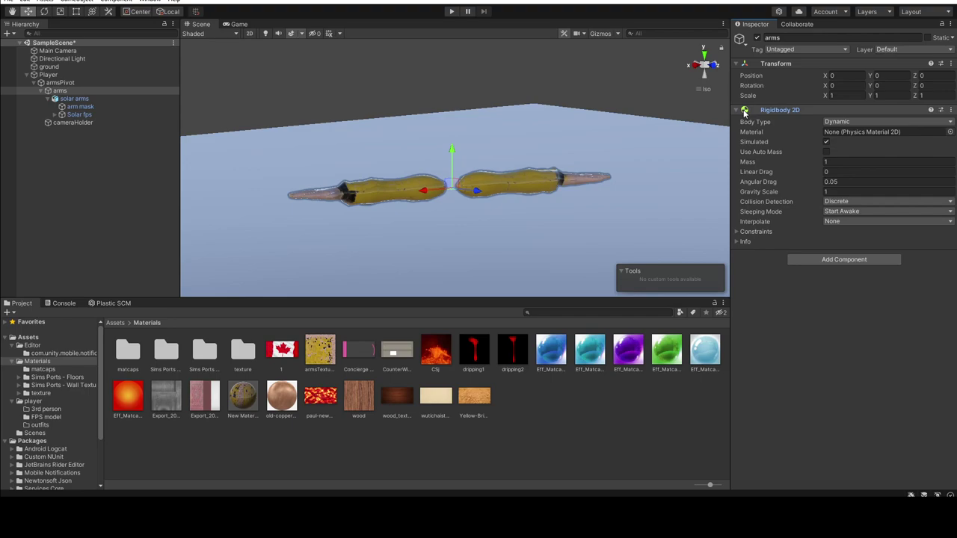
click(779, 110)
click(779, 110)
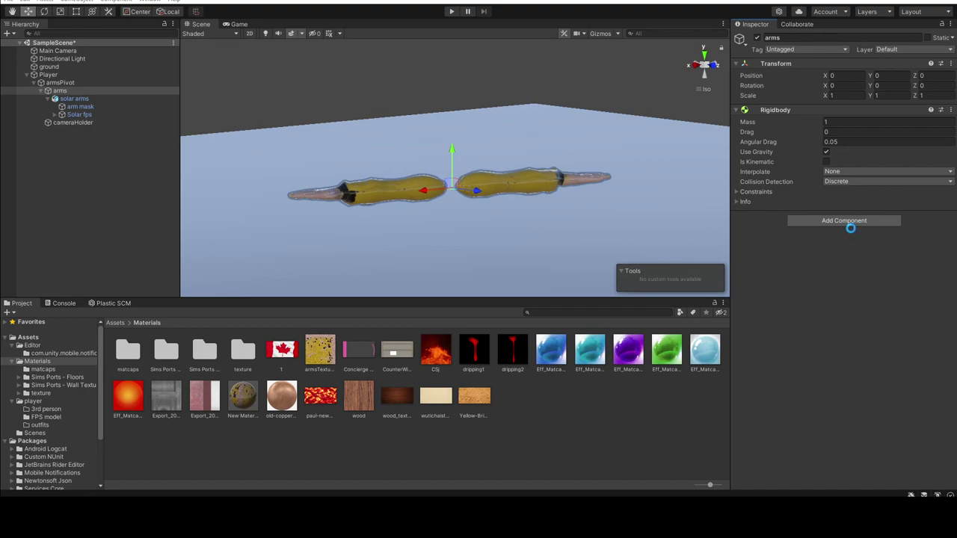
Step: Add a Capsule Collider component to the arms object
click(851, 228)
key(ctrl+z)
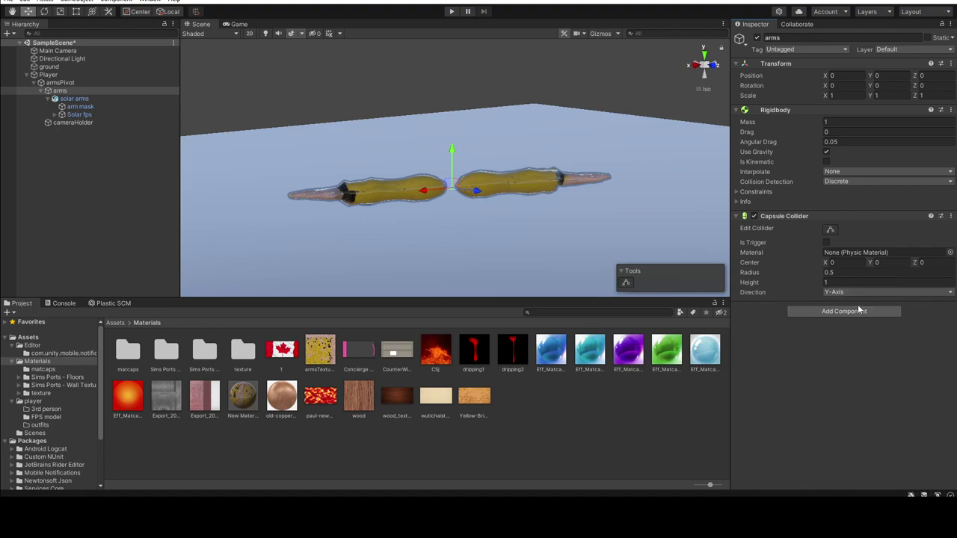
alt+drag(530, 261, 458, 269)
scroll(459, 269, up, 3)
scroll(459, 269, down, 4)
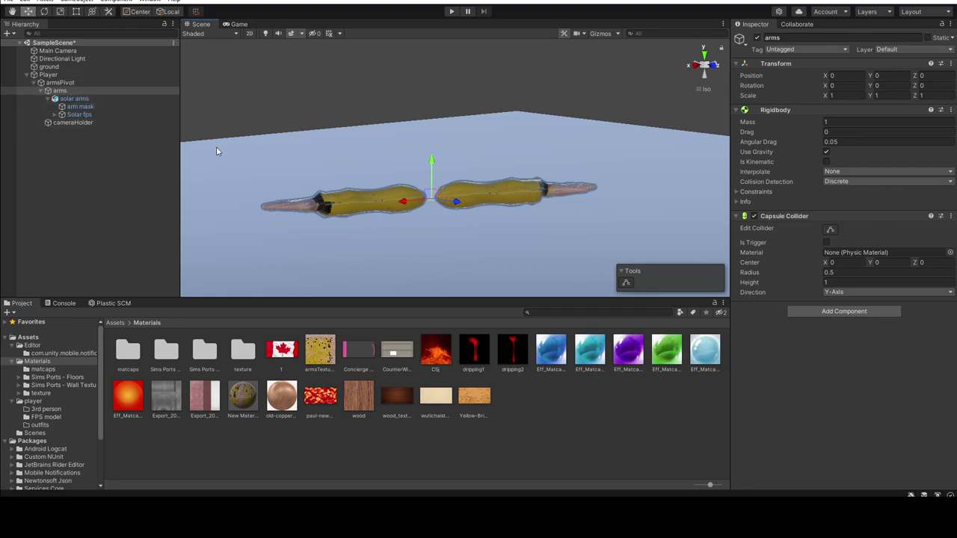
Step: Remove the Capsule Collider and Rigidbody components from the arms object
click(920, 217)
click(919, 217)
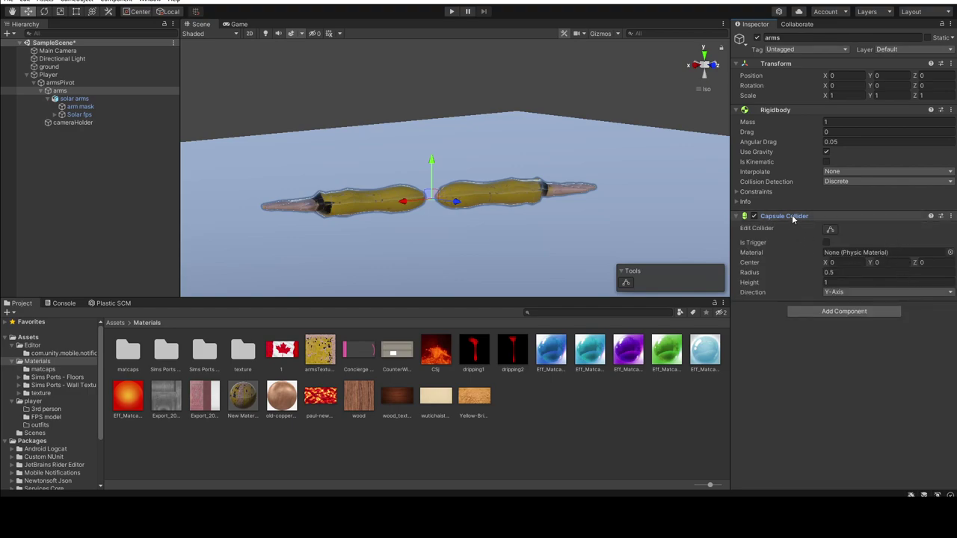
right_click(850, 217)
click(822, 246)
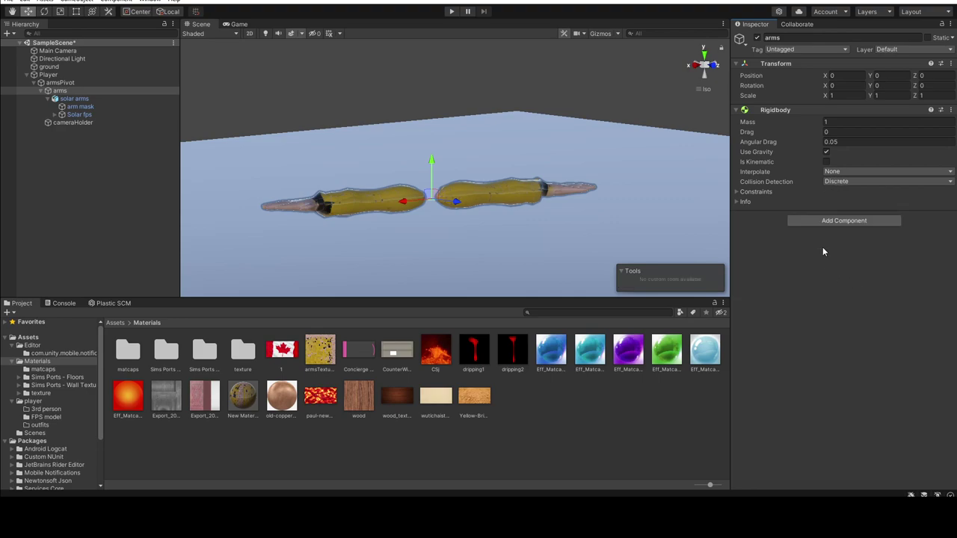
click(815, 131)
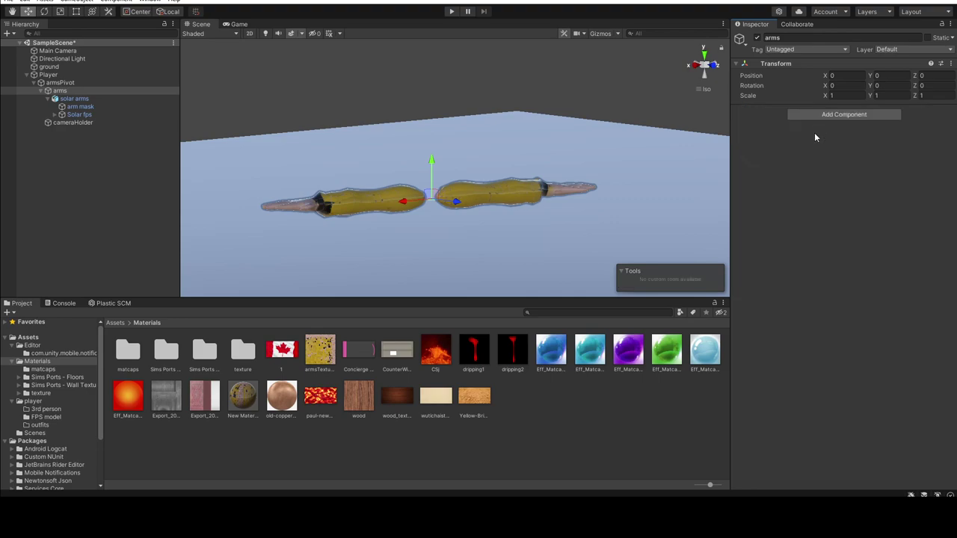
Step: Add a Capsule Collider and a Rigidbody component to the Player object
click(65, 75)
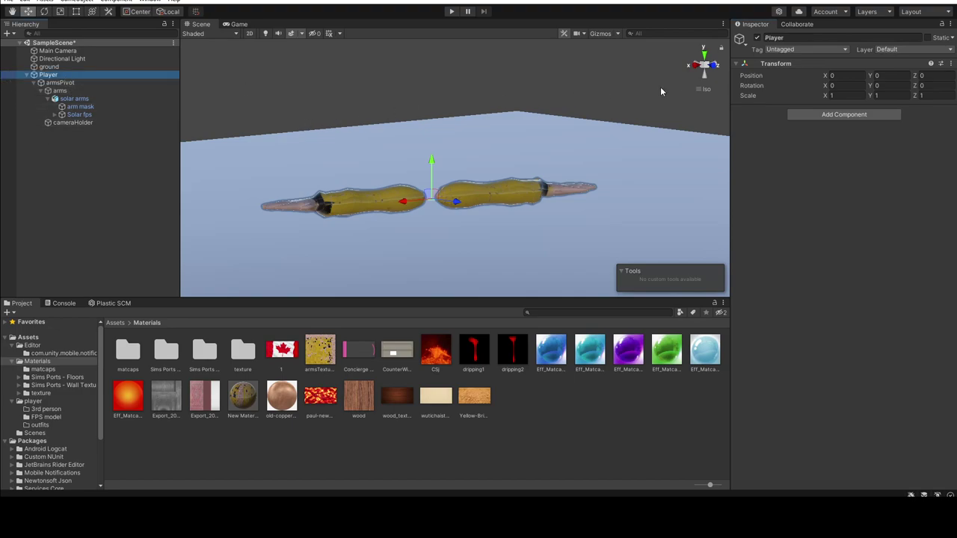
scroll(425, 242, down, 2)
scroll(424, 240, up, 1)
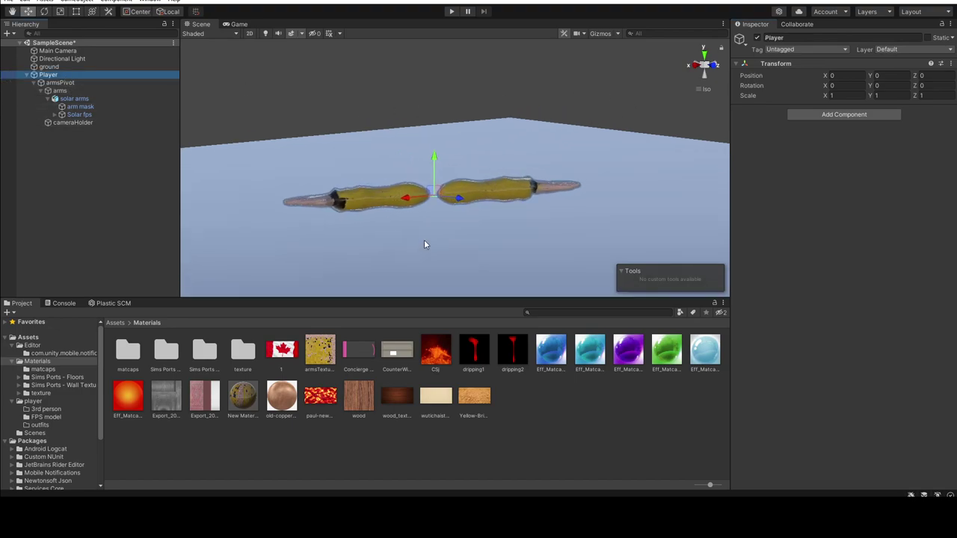
scroll(424, 244, up, 2)
click(839, 122)
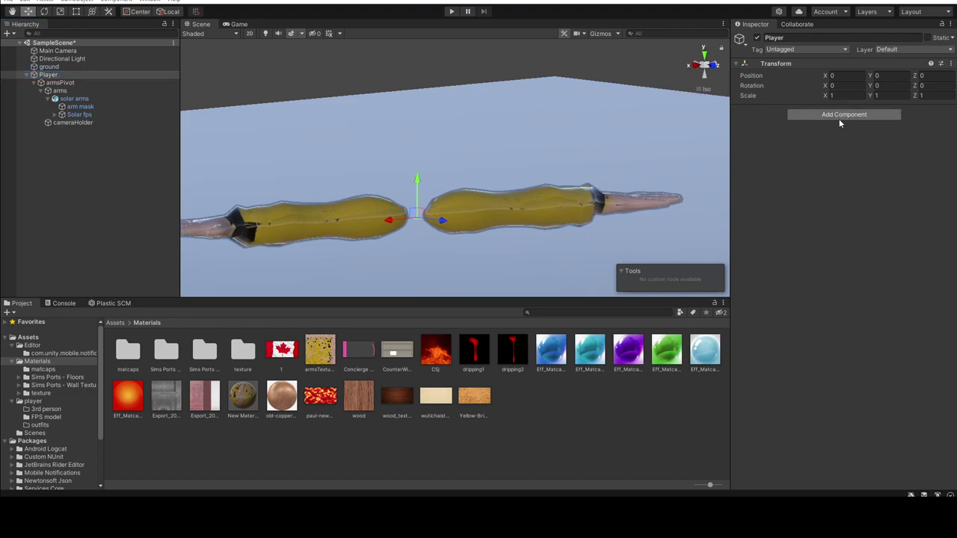
click(852, 169)
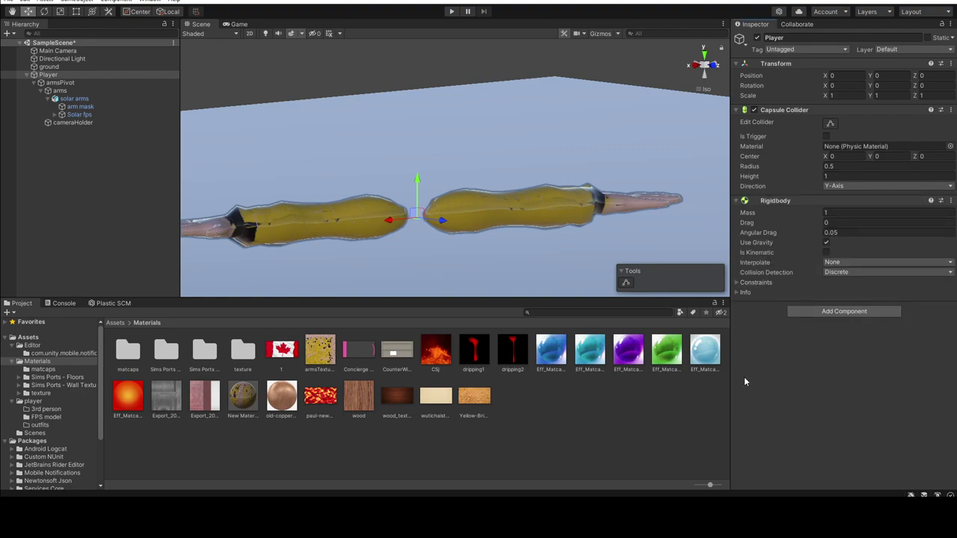
Step: Compare the components, Transform values and pivot positions of the solar arms, arms, arm mask and Player objects
scroll(481, 244, down, 5)
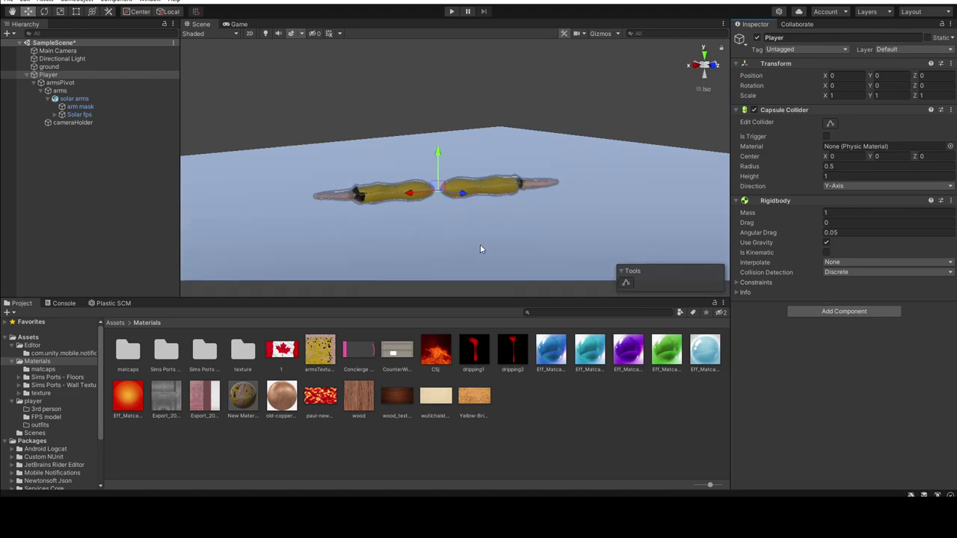
scroll(480, 244, down, 2)
scroll(479, 244, up, 2)
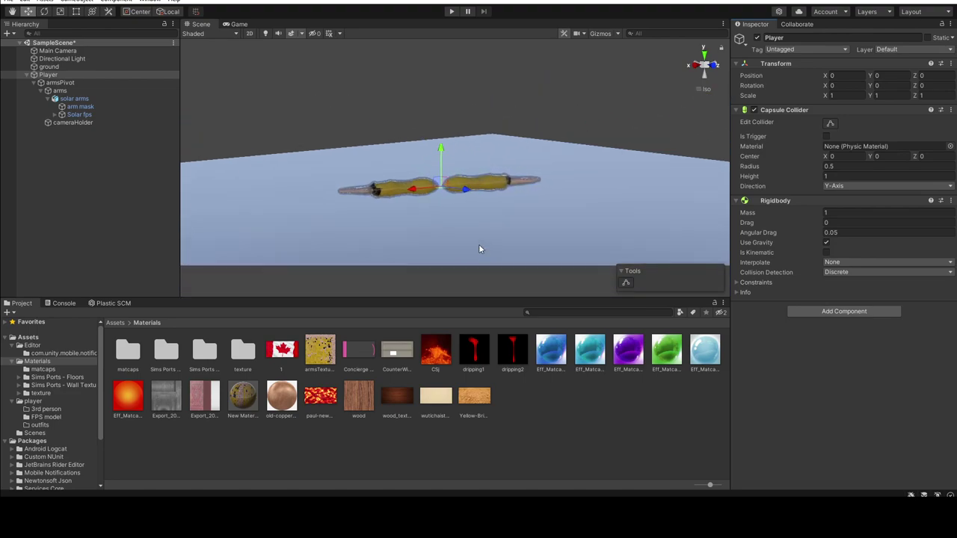
scroll(290, 217, up, 1)
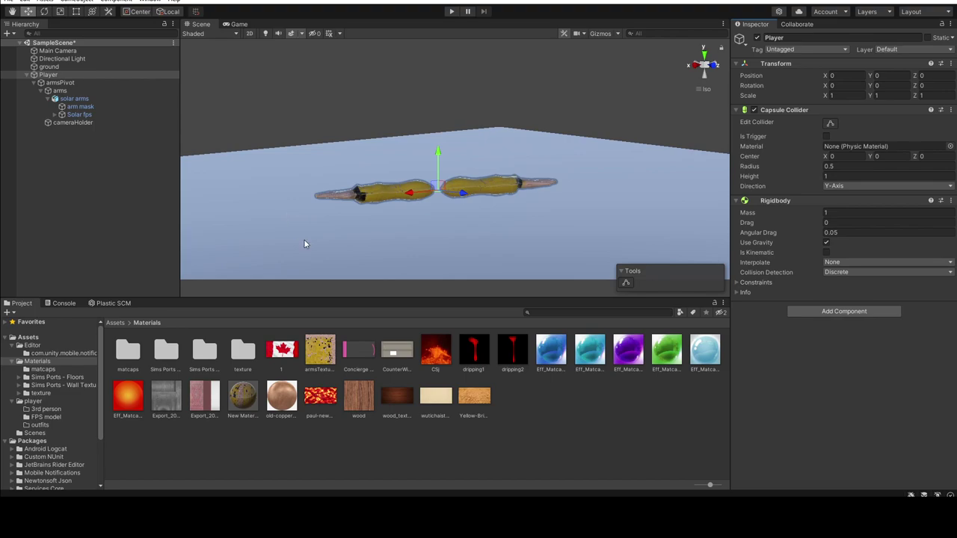
drag(72, 115, 78, 108)
click(74, 99)
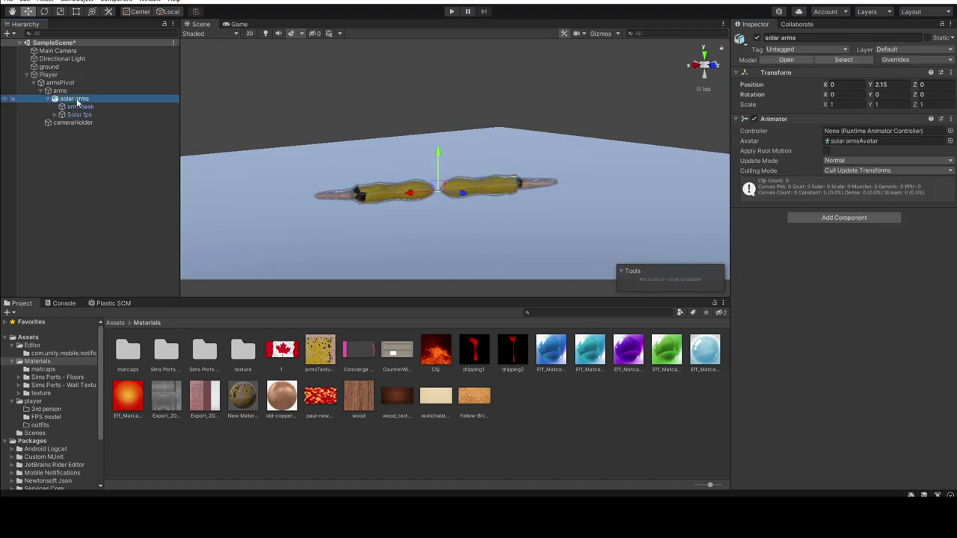
click(60, 91)
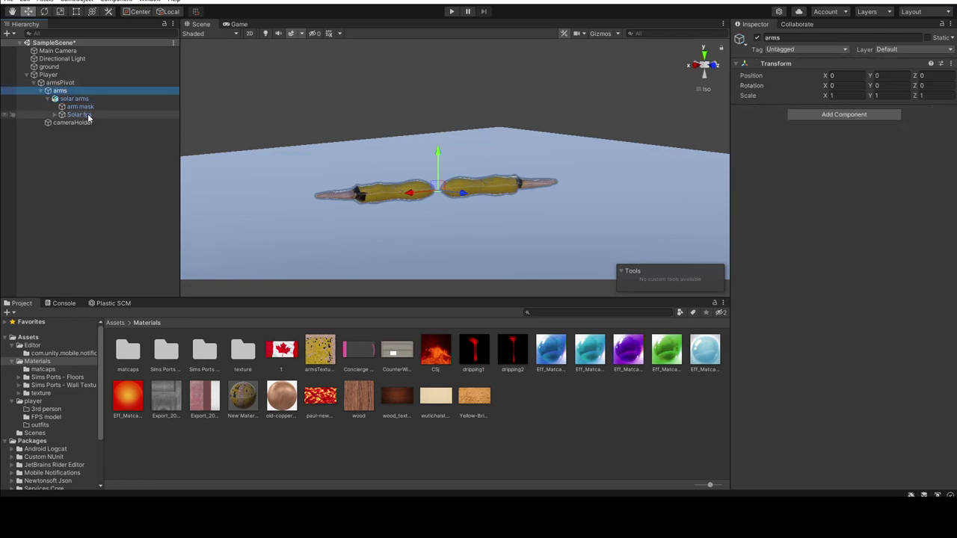
click(86, 115)
click(79, 107)
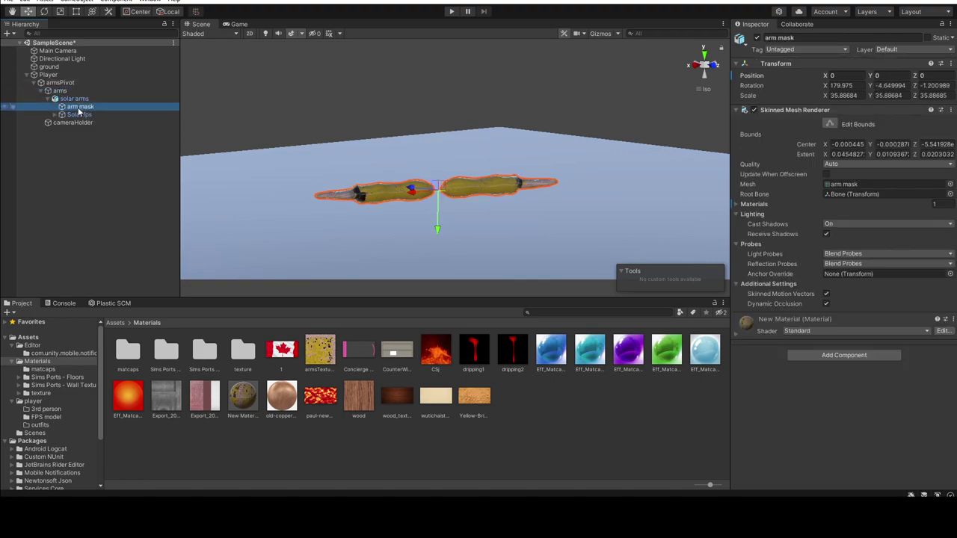
click(53, 76)
scroll(438, 211, down, 2)
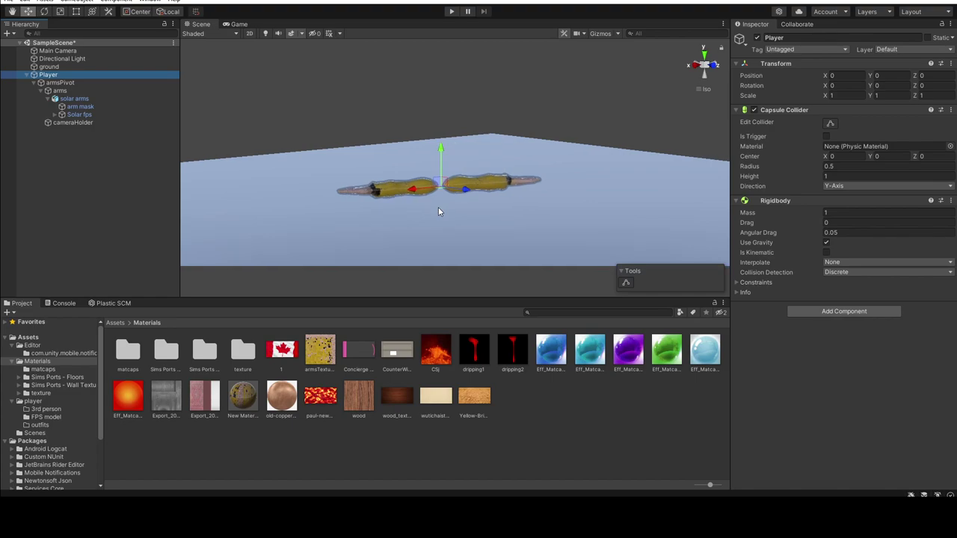
scroll(447, 226, up, 3)
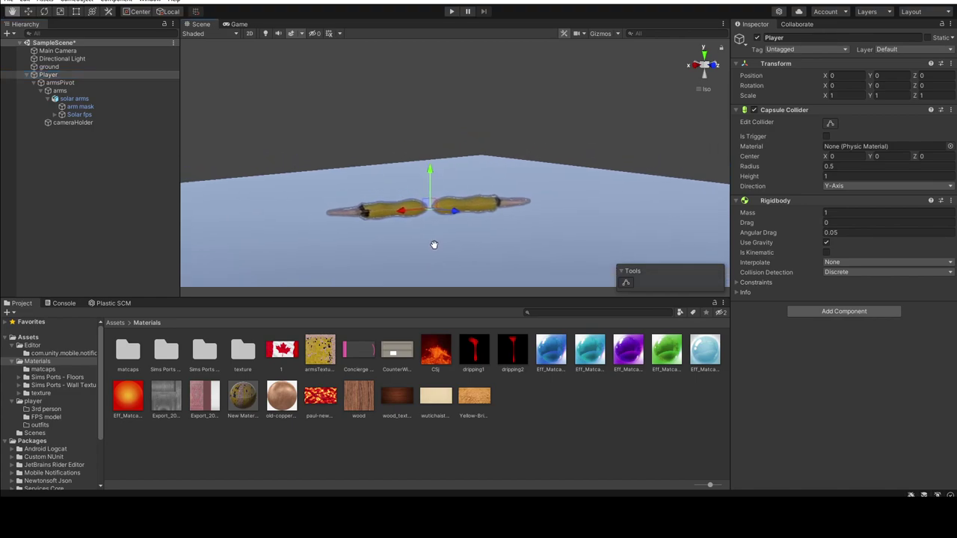
scroll(438, 240, up, 2)
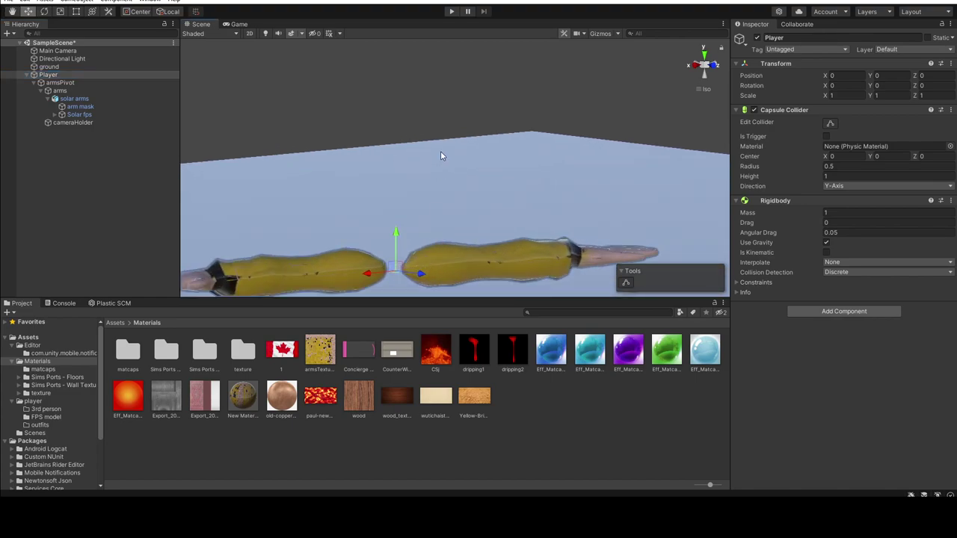
middle_drag(449, 145, 442, 112)
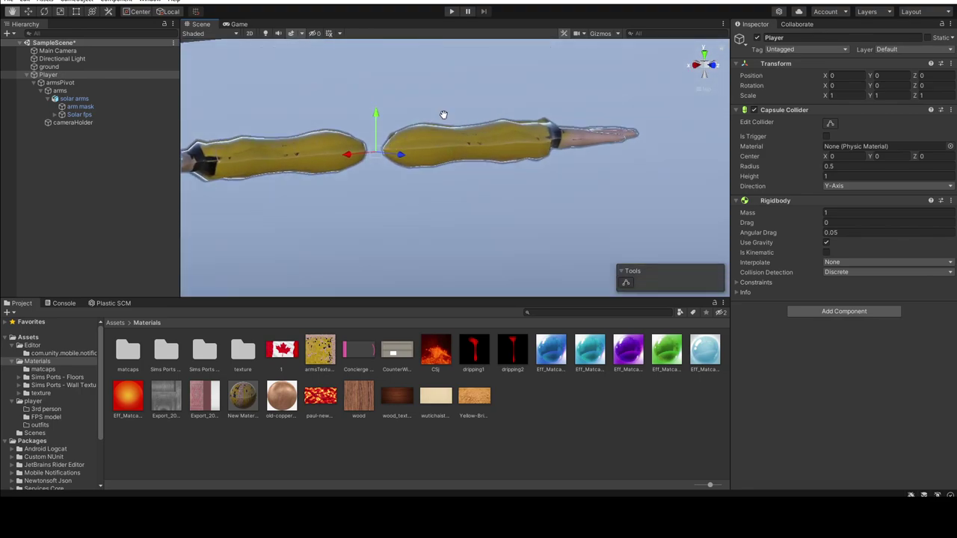
alt+drag(427, 166, 316, 139)
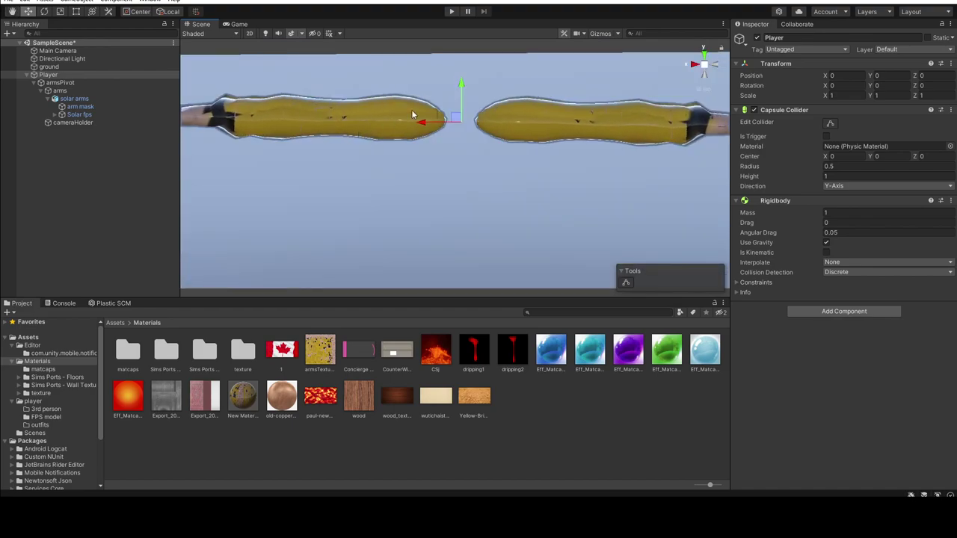
Step: Frame the solar arms in the scene and check how the Player and arms pivots line up with the model
click(74, 98)
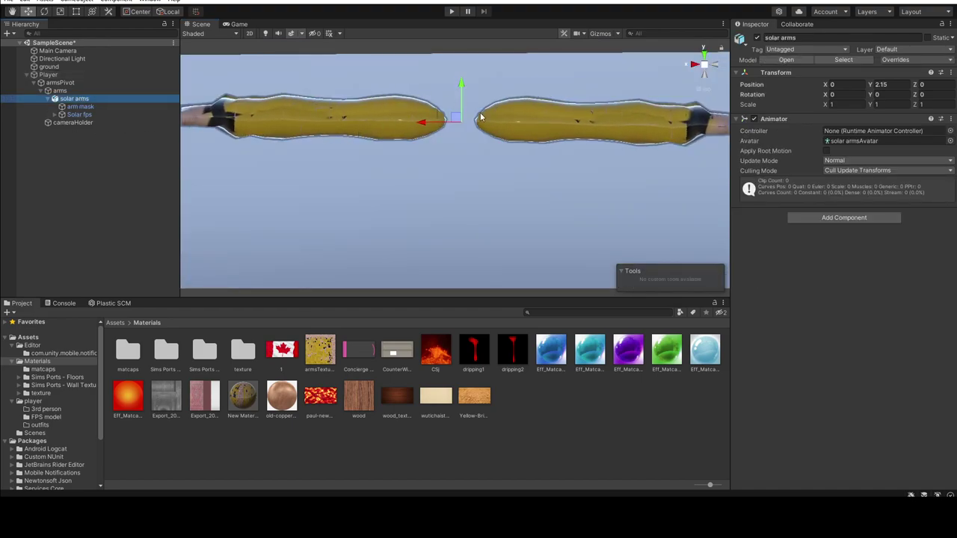
key(f)
alt+drag(462, 164, 444, 157)
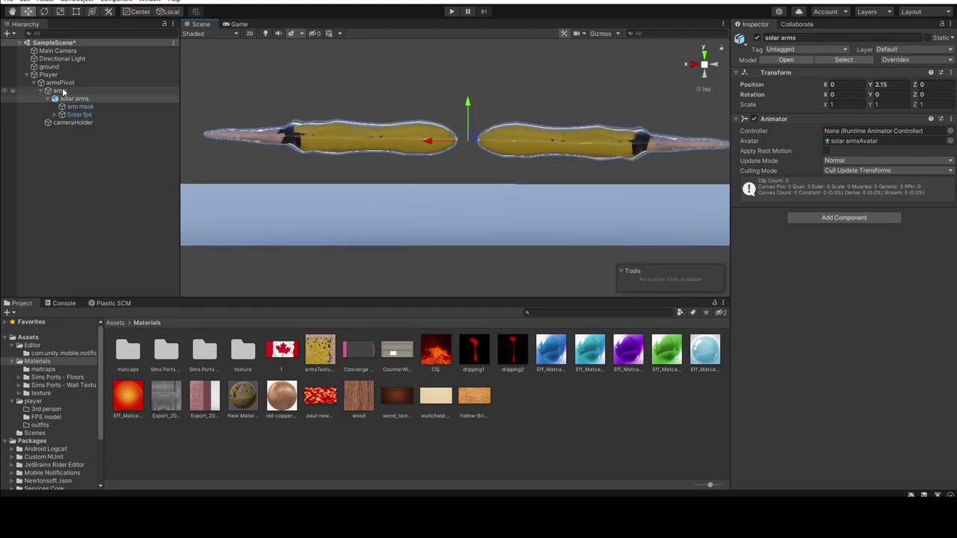
click(48, 74)
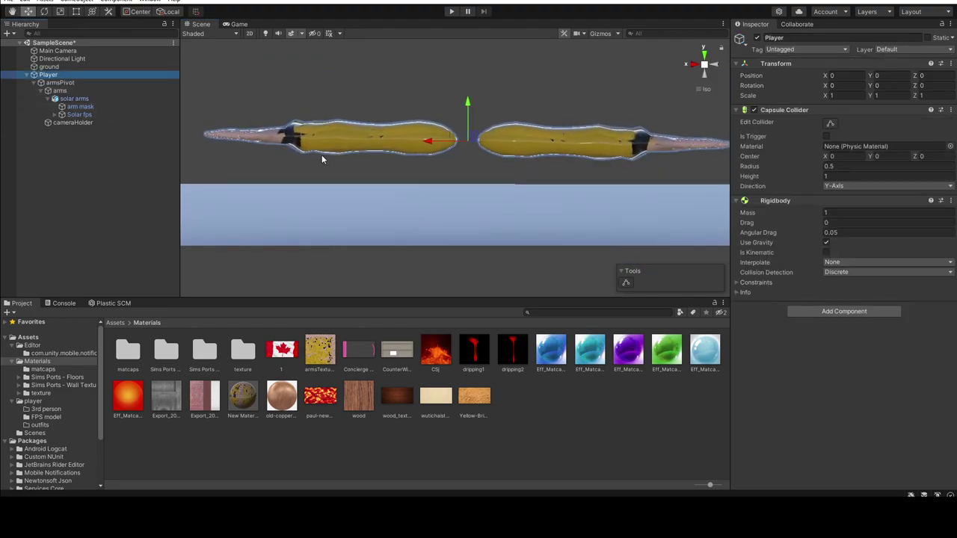
alt+drag(345, 172, 295, 175)
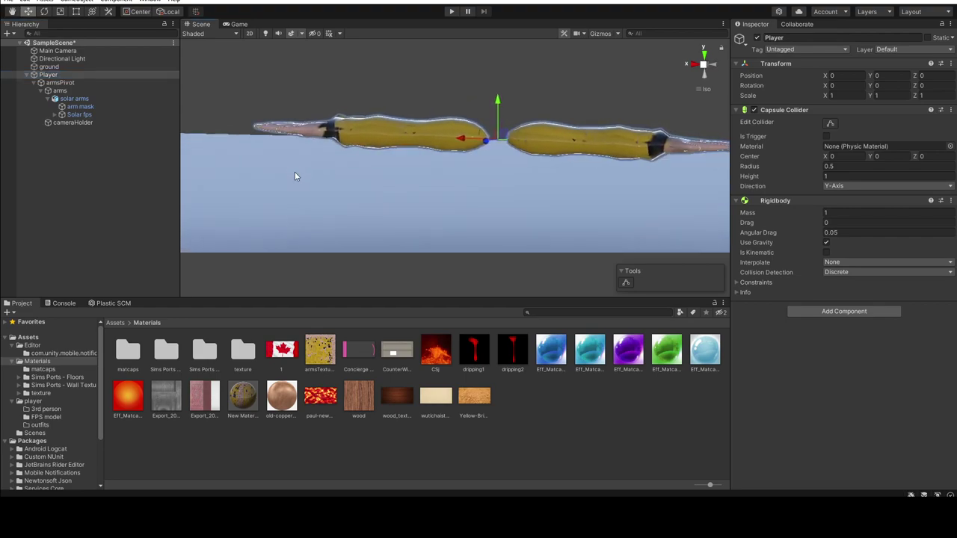
click(67, 92)
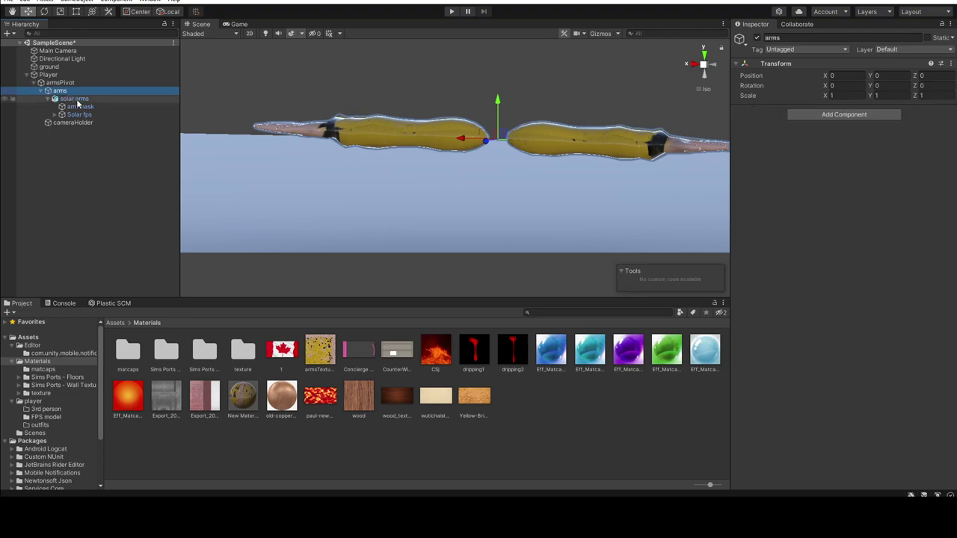
Step: Move the Player object slightly down to about -0.037 on the Y axis
click(76, 100)
key(Up)
key(Up)
key(Up)
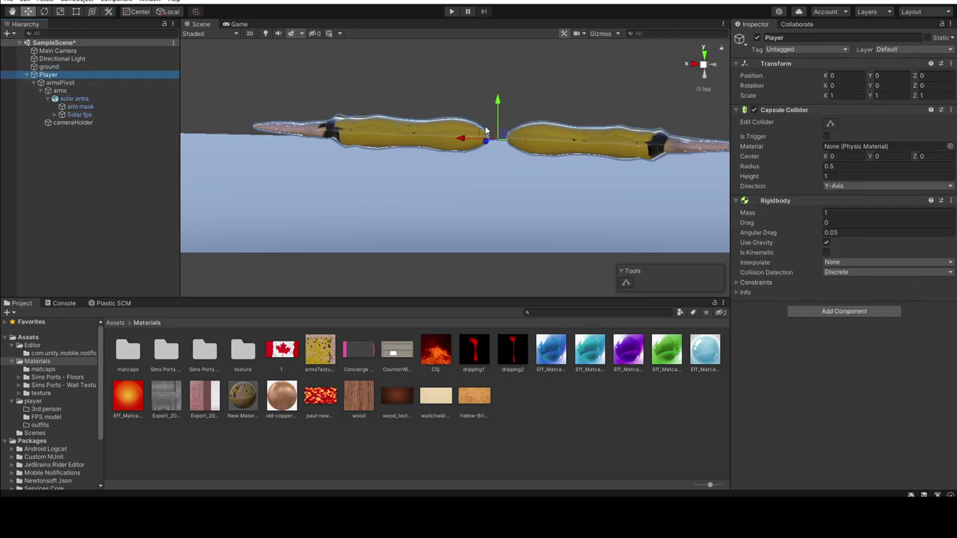
click(498, 103)
mouse_move(498, 103)
mouse_down()
mouse_move(499, 143)
mouse_move(500, 103)
mouse_up()
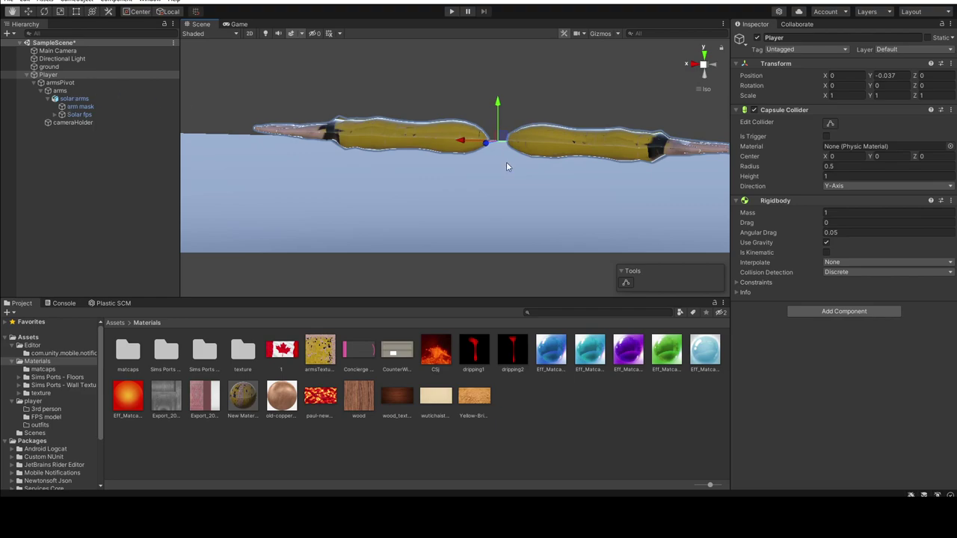
Step: Examine the Player's Rigidbody settings and inspect the arms model from several angles
alt+drag(506, 162, 778, 153)
click(776, 202)
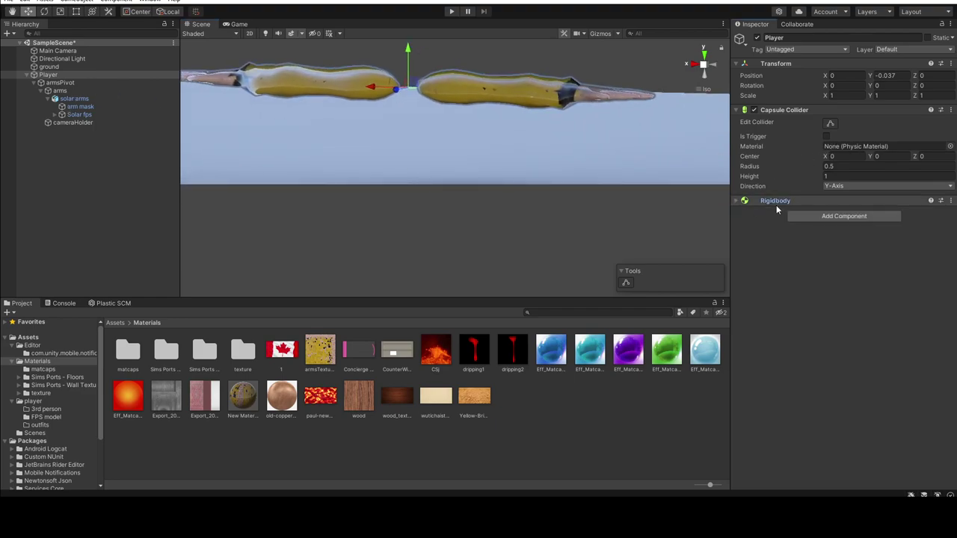
click(781, 201)
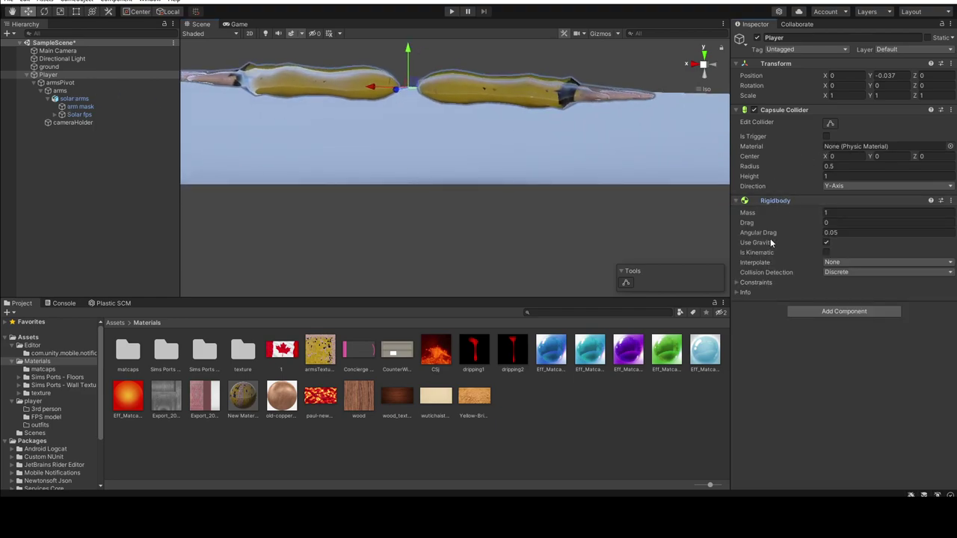
click(826, 254)
scroll(476, 187, up, 4)
mouse_move(481, 167)
middle_down()
mouse_move(479, 157)
mouse_move(481, 217)
middle_up()
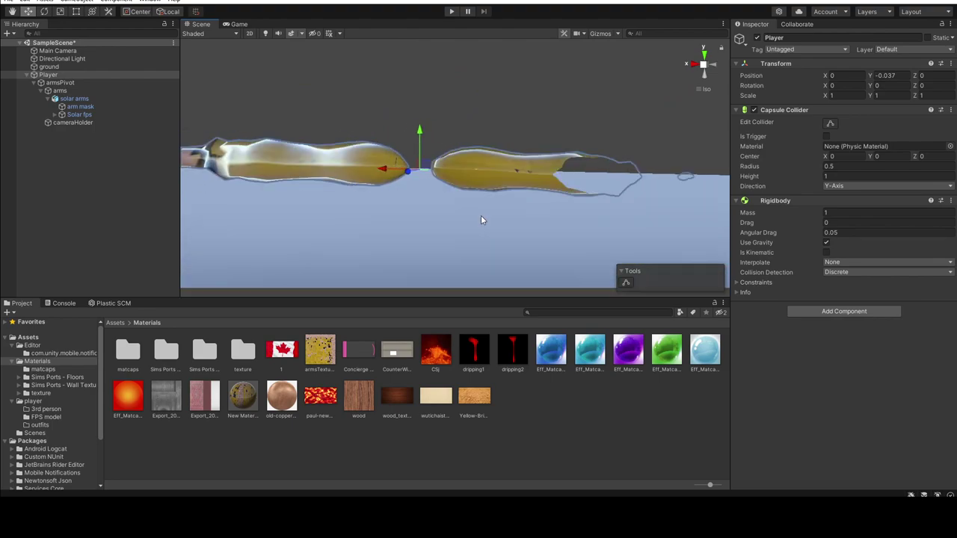
alt+drag(481, 216, 557, 207)
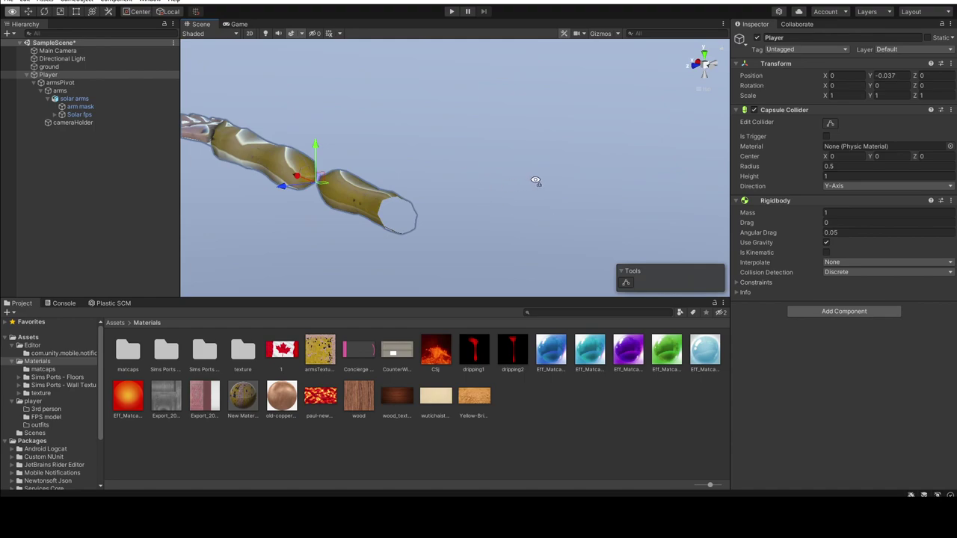
scroll(511, 193, down, 1)
alt+drag(497, 206, 449, 161)
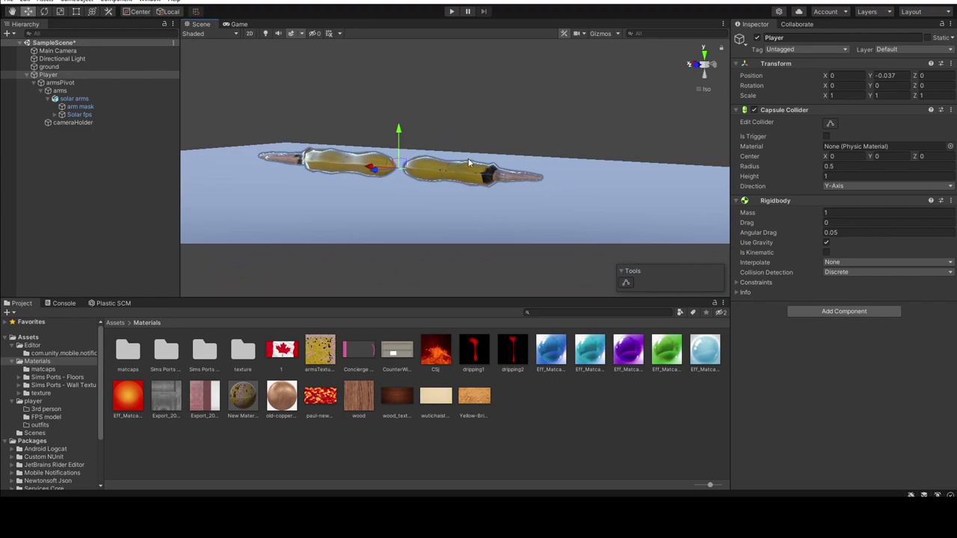
scroll(407, 145, up, 3)
scroll(408, 151, down, 3)
alt+drag(410, 209, 511, 230)
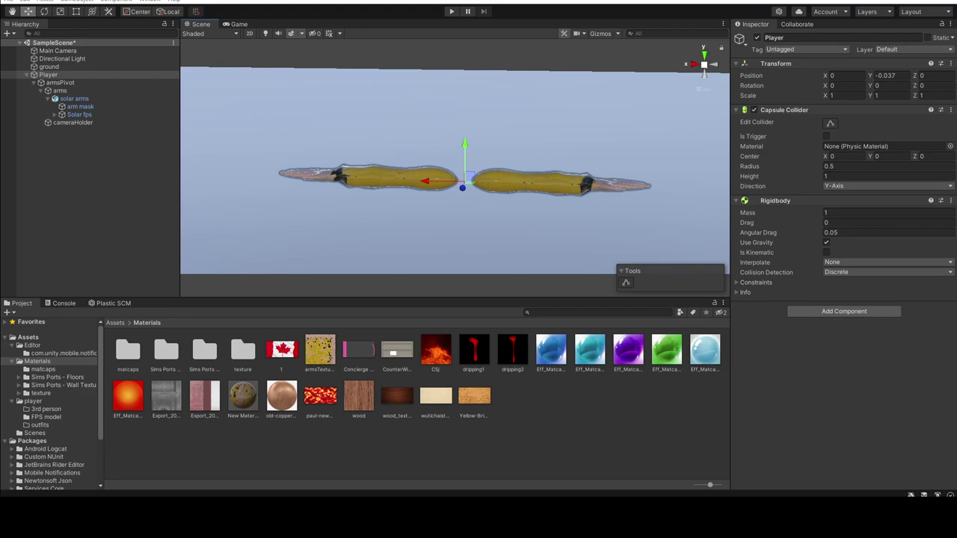
Step: Set the Player's Capsule Collider height to 2 and its center Y to 1
click(861, 222)
click(855, 175)
text(2)
key(Return)
click(891, 158)
text(1)
key(Return)
Step: Raise the solar arms model above the ground to about 2.77 on the Y axis
scroll(490, 222, up, 5)
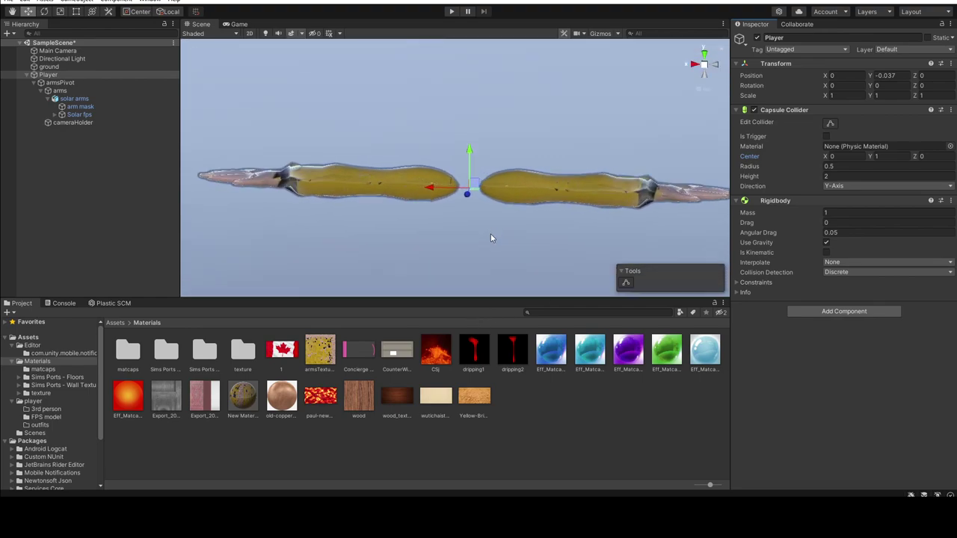
scroll(490, 242, down, 8)
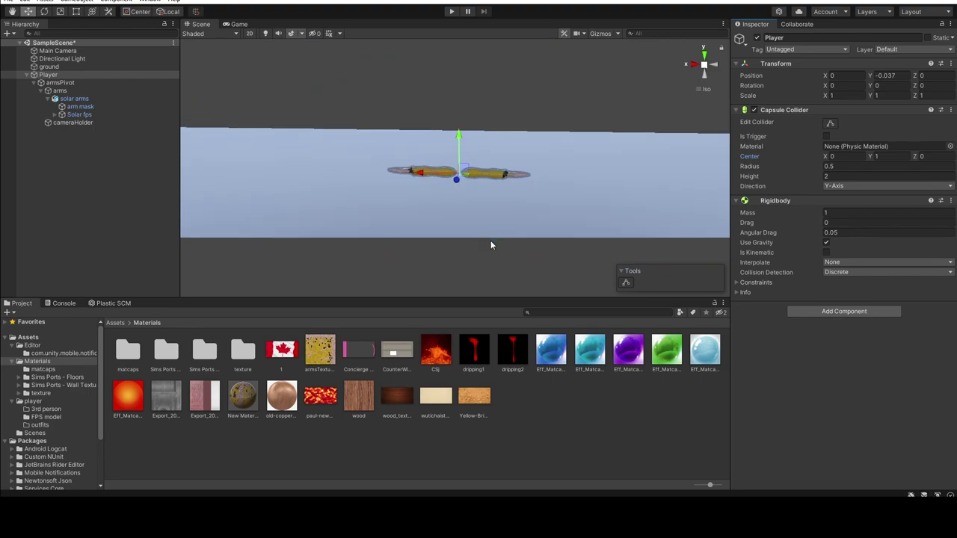
alt+drag(491, 260, 501, 193)
scroll(414, 229, up, 8)
scroll(503, 193, up, 5)
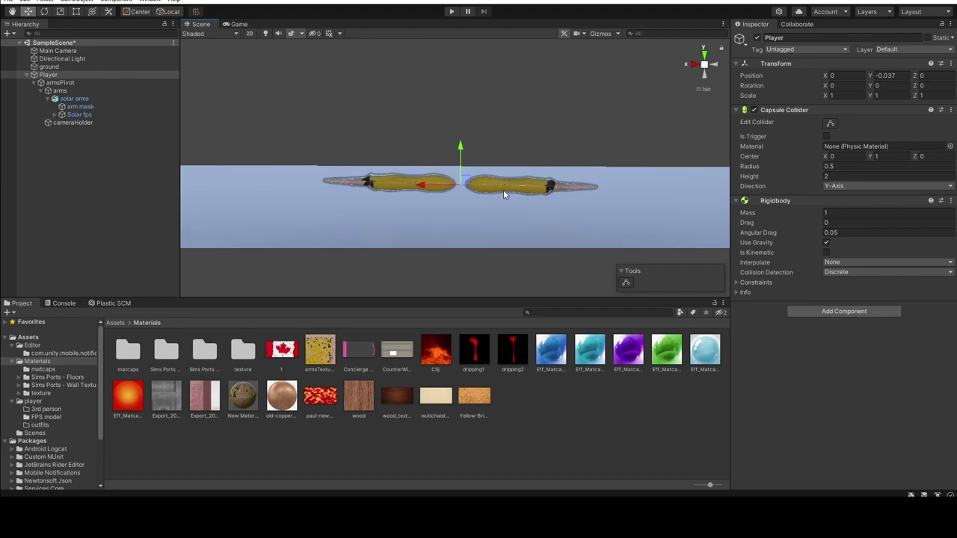
alt+drag(504, 249, 469, 258)
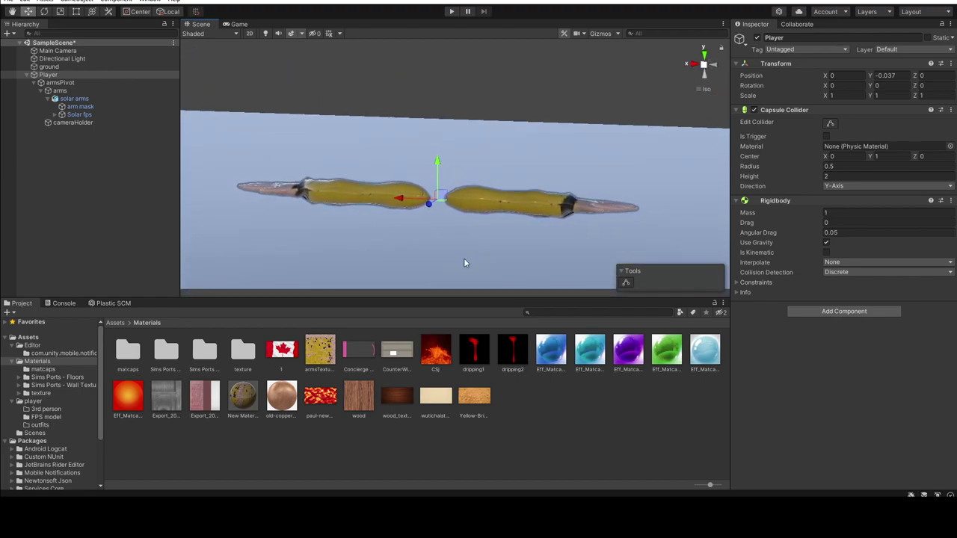
click(75, 99)
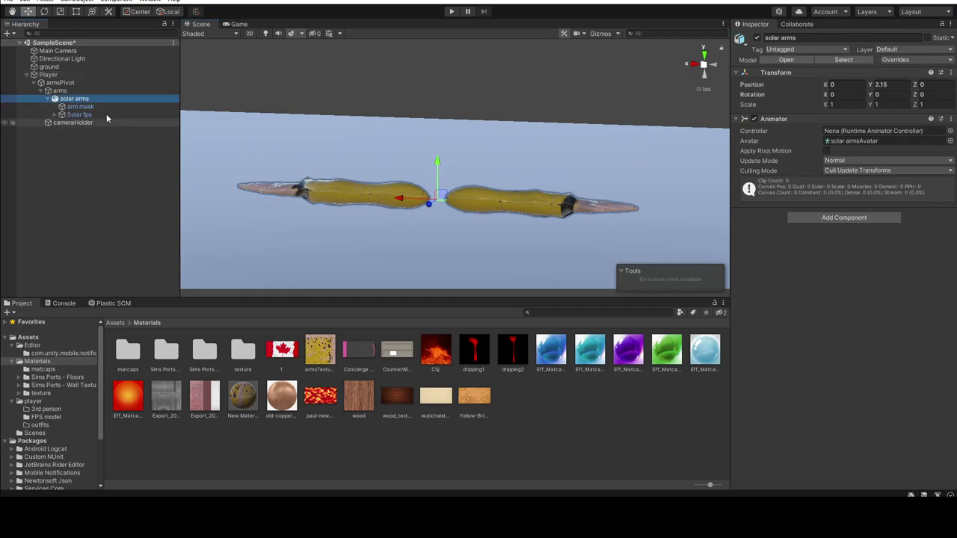
click(81, 108)
click(75, 99)
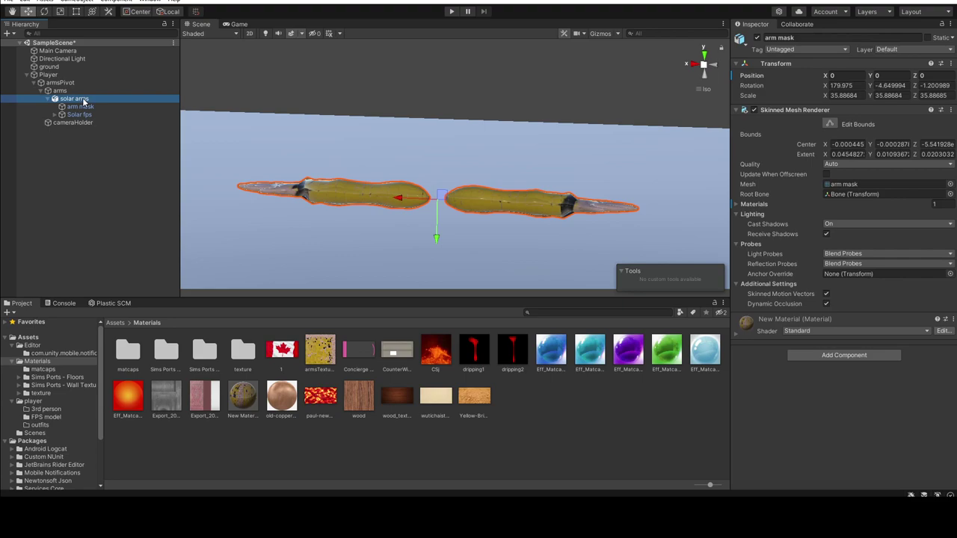
drag(444, 163, 439, 129)
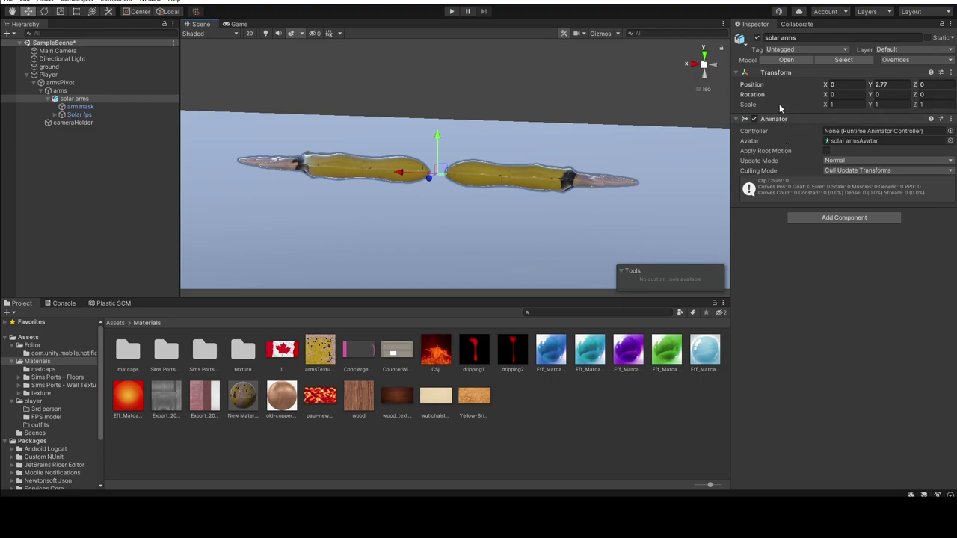
Step: Review the transforms of armsPivot, arms, solar arms and Player, and inspect the arms model for the capsule collider outline
click(62, 82)
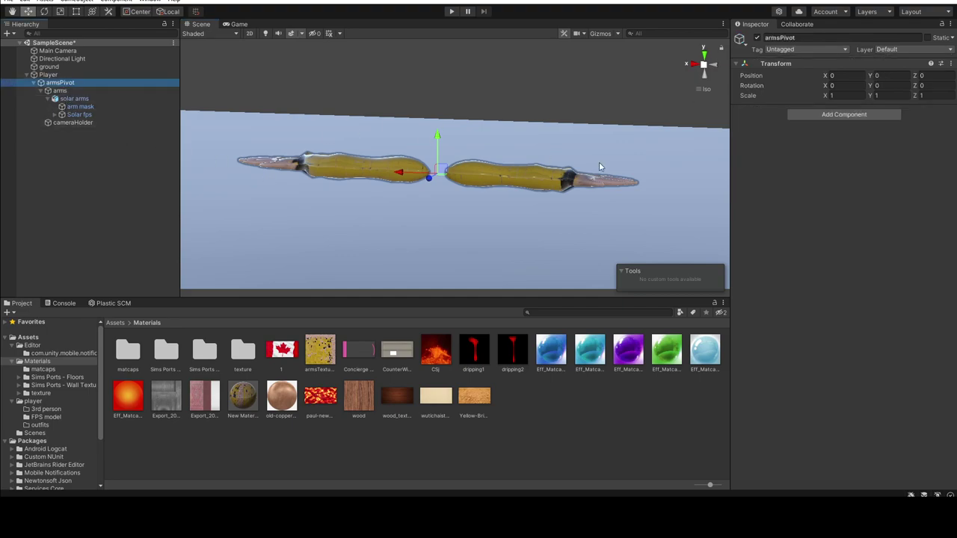
click(81, 91)
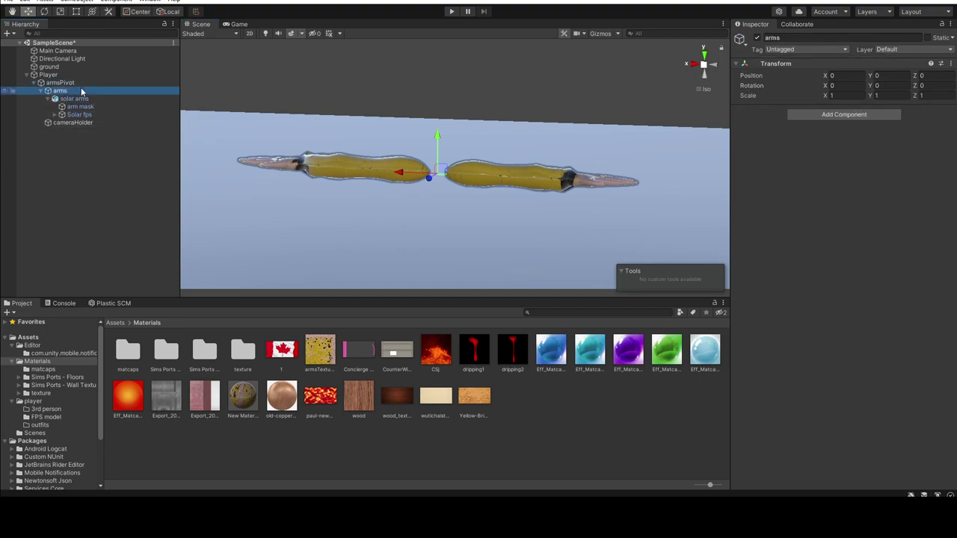
click(78, 76)
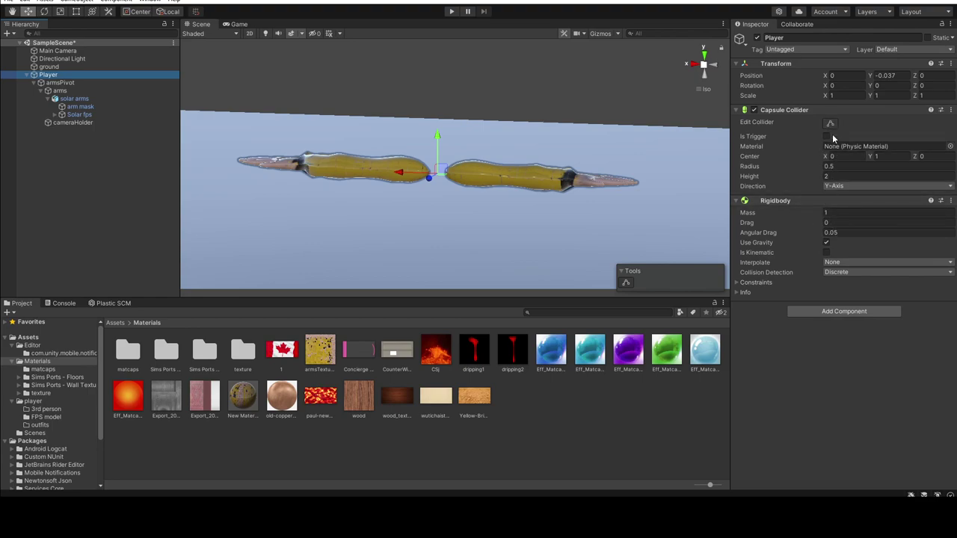
click(950, 148)
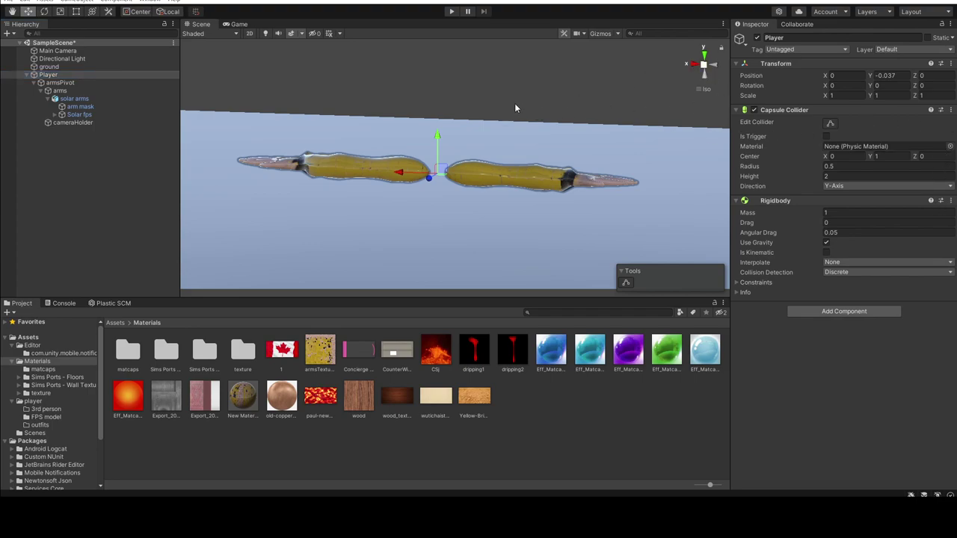
click(448, 106)
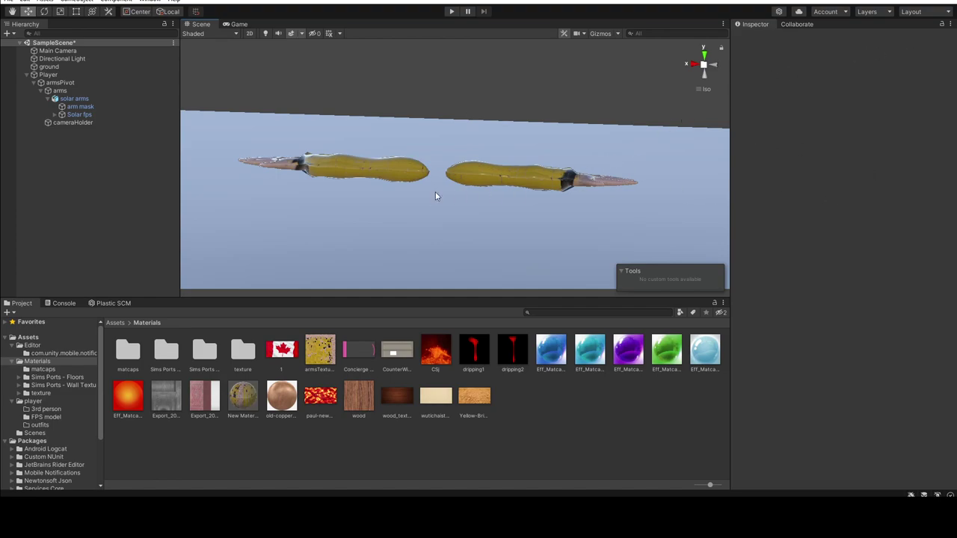
click(464, 183)
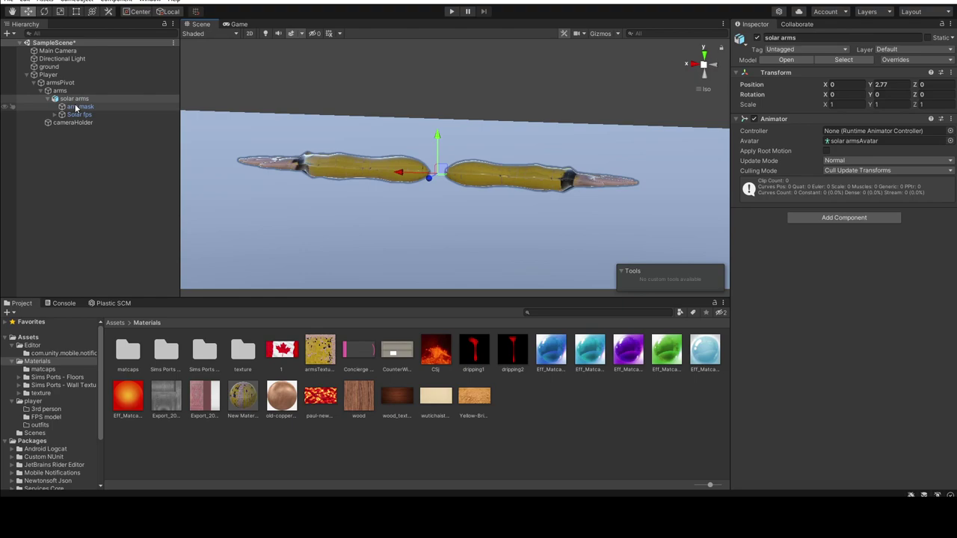
click(63, 76)
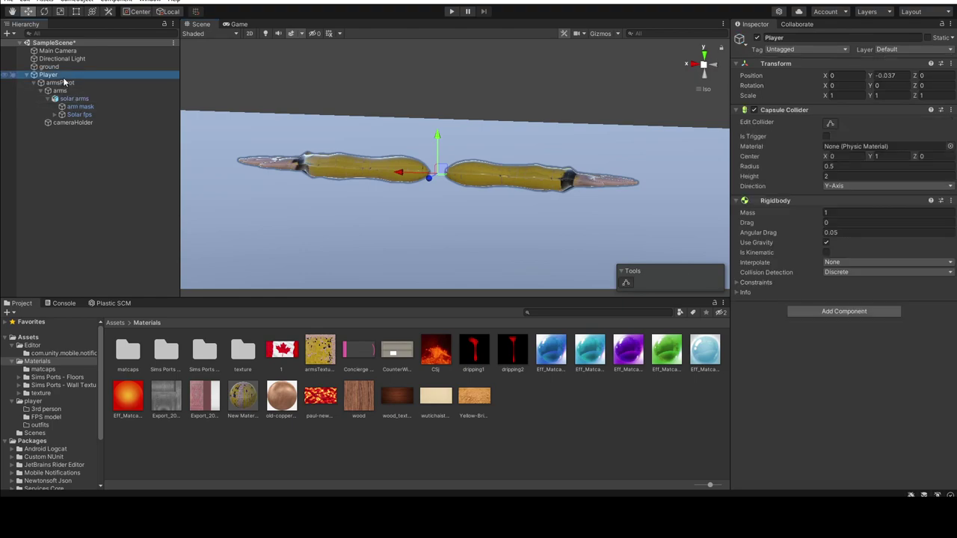
scroll(583, 189, down, 5)
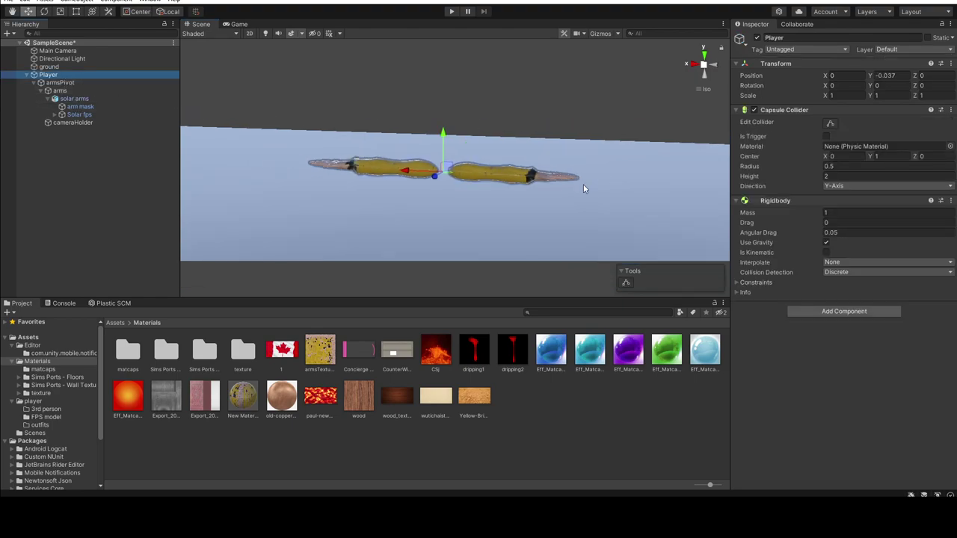
scroll(579, 186, up, 6)
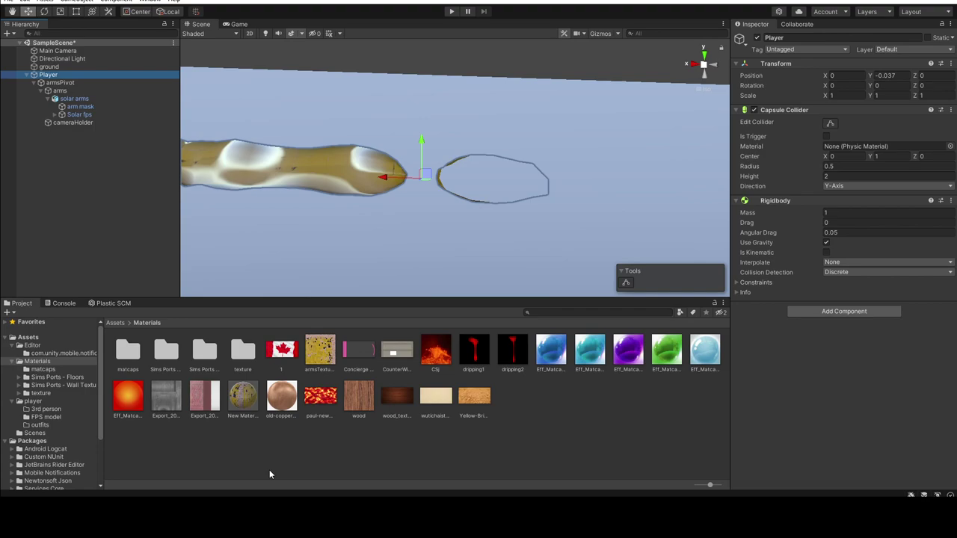
key(f)
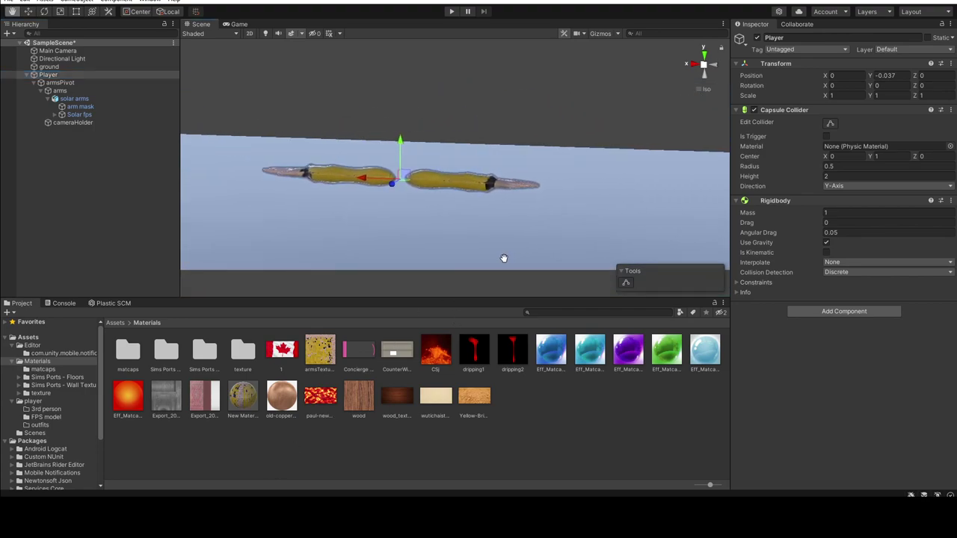
scroll(421, 197, up, 5)
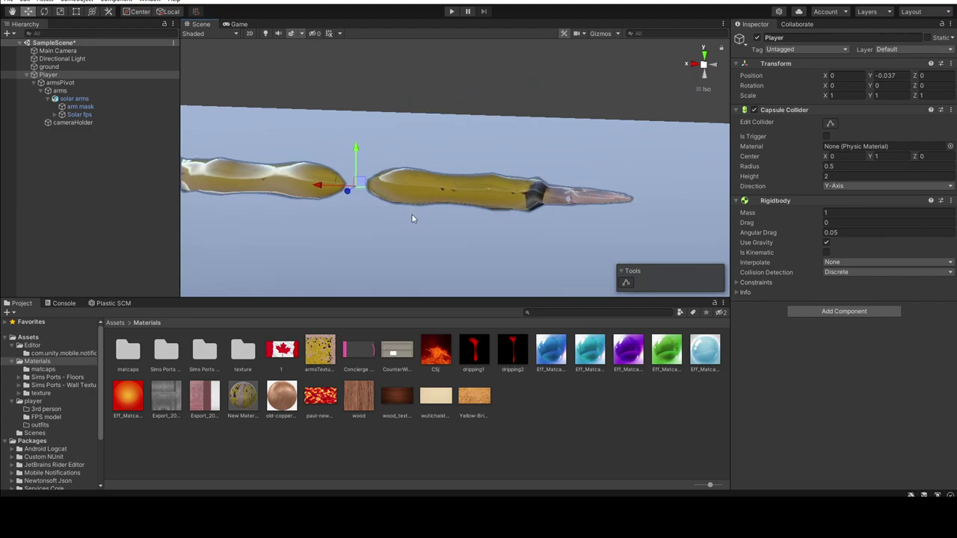
alt+drag(411, 215, 536, 133)
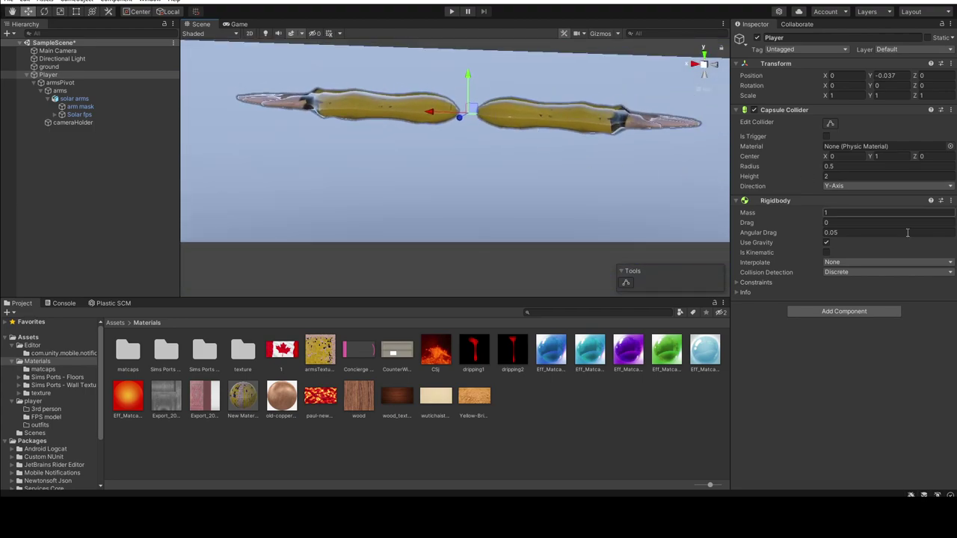
Step: Collapse and expand the Player's Capsule Collider component, and switch the collider off and on again
click(785, 109)
click(784, 109)
click(753, 110)
click(754, 110)
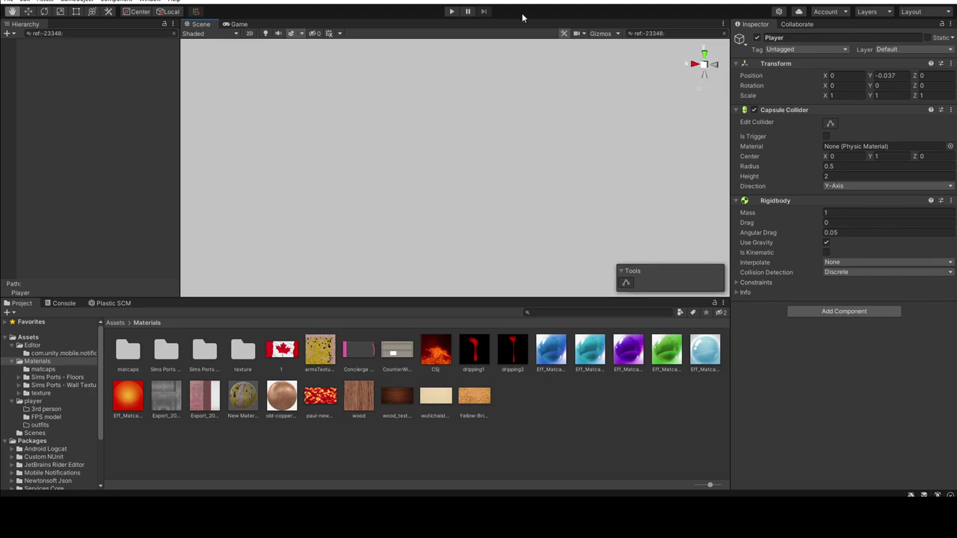
Step: Check the arms in the Game view and clear the reference filter from the Hierarchy search
key(w)
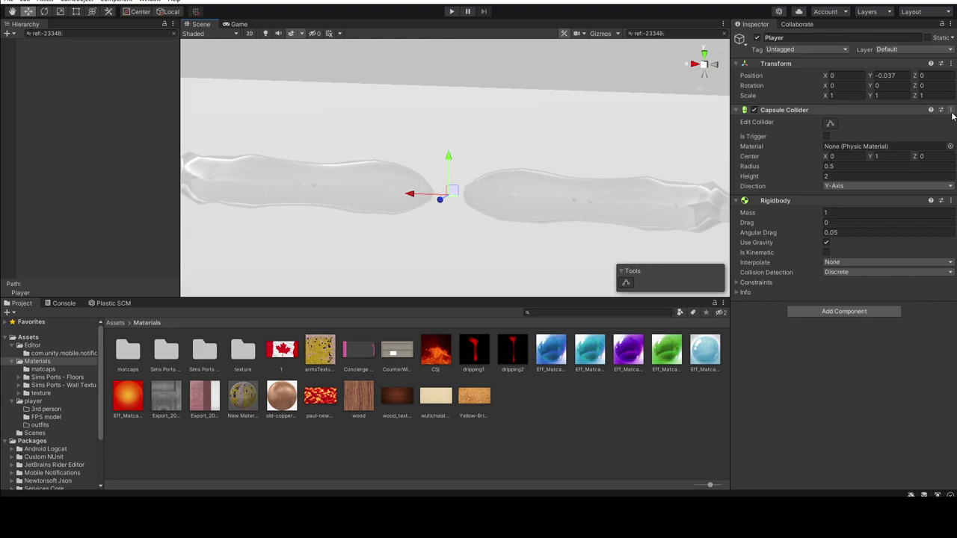
click(126, 117)
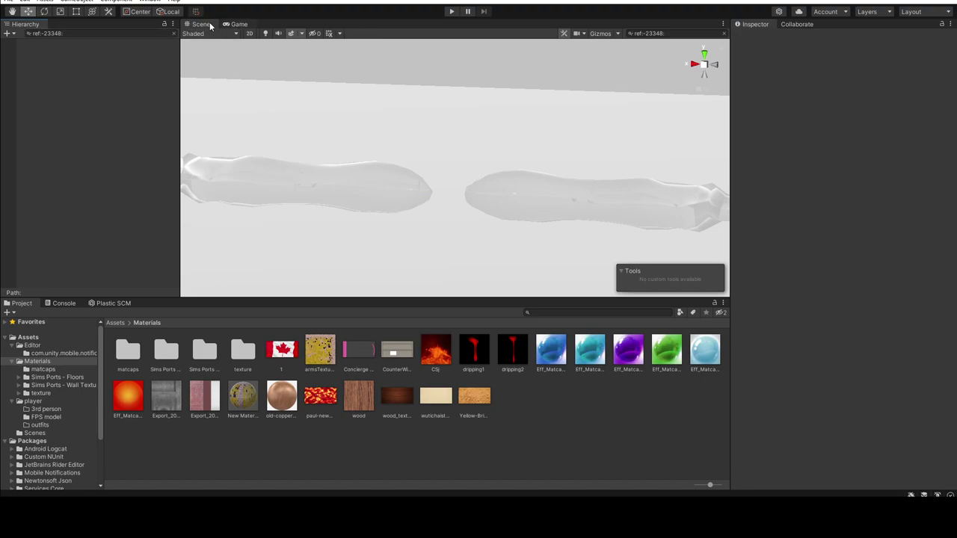
click(238, 27)
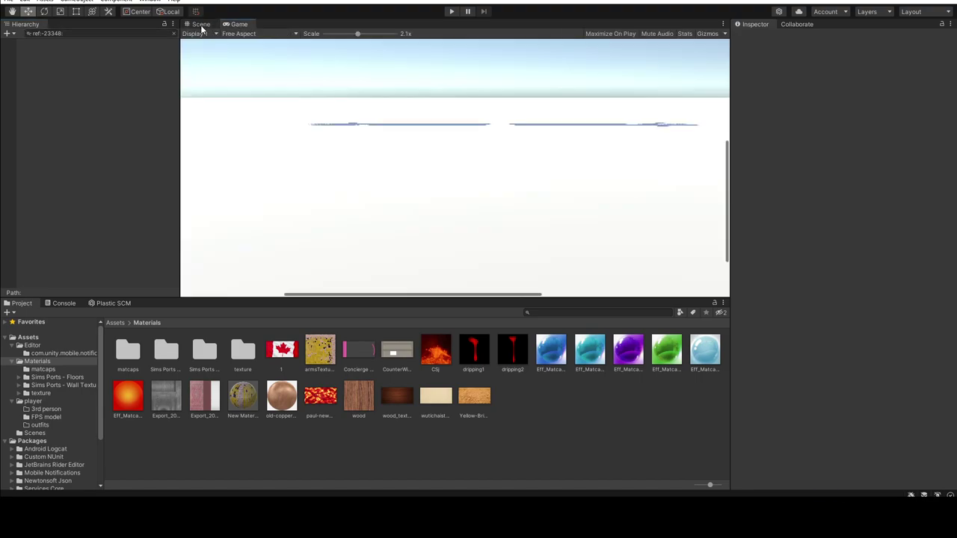
click(201, 25)
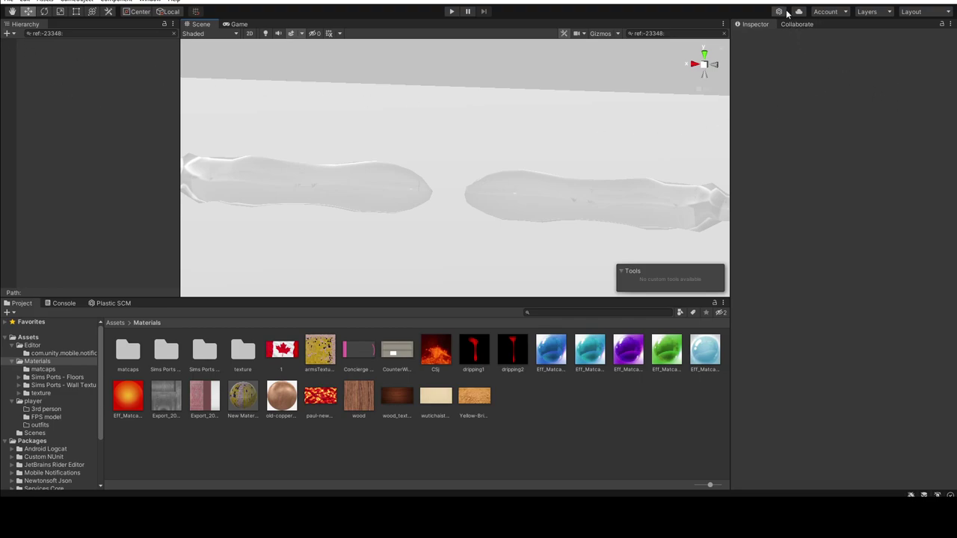
click(515, 210)
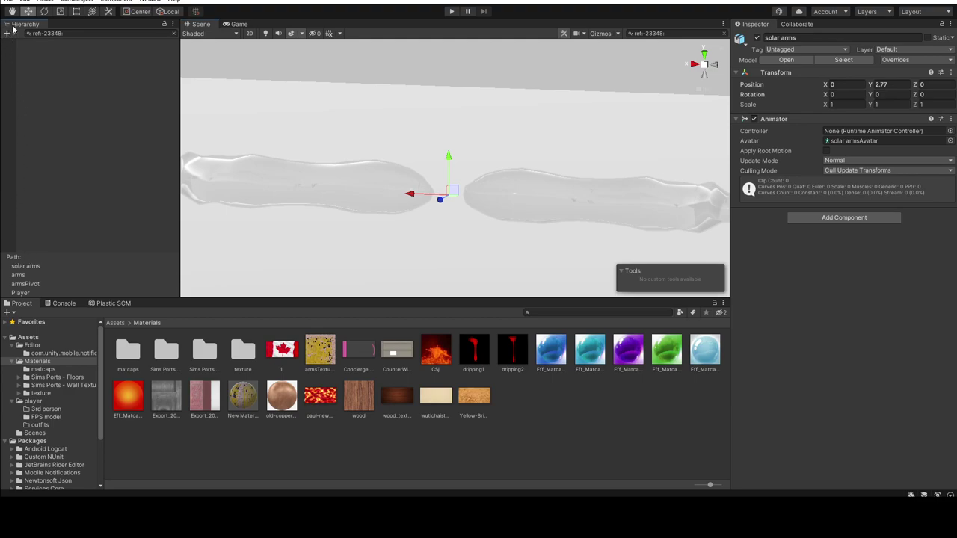
click(172, 37)
click(172, 34)
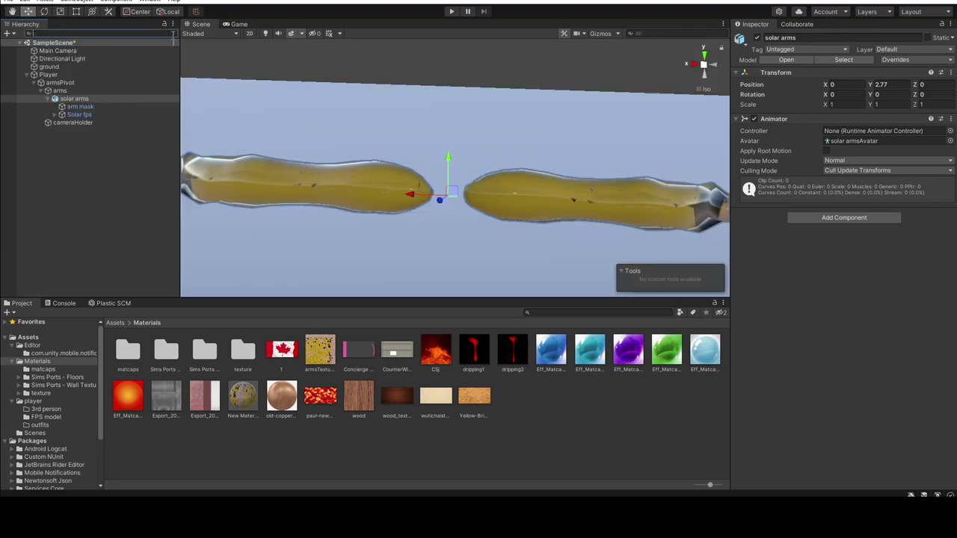
Step: Set the Player's Y position to 0
alt+drag(486, 159, 453, 218)
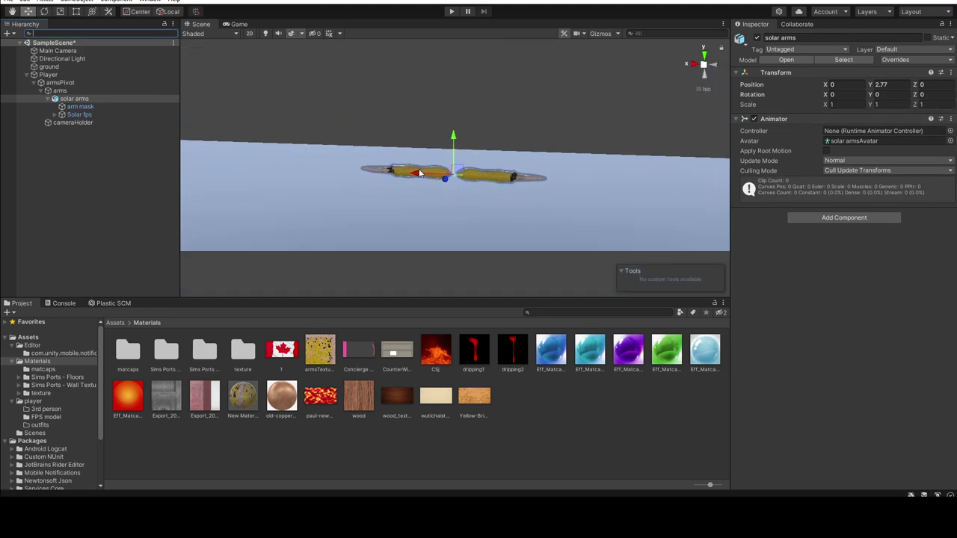
click(47, 75)
scroll(386, 143, up, 5)
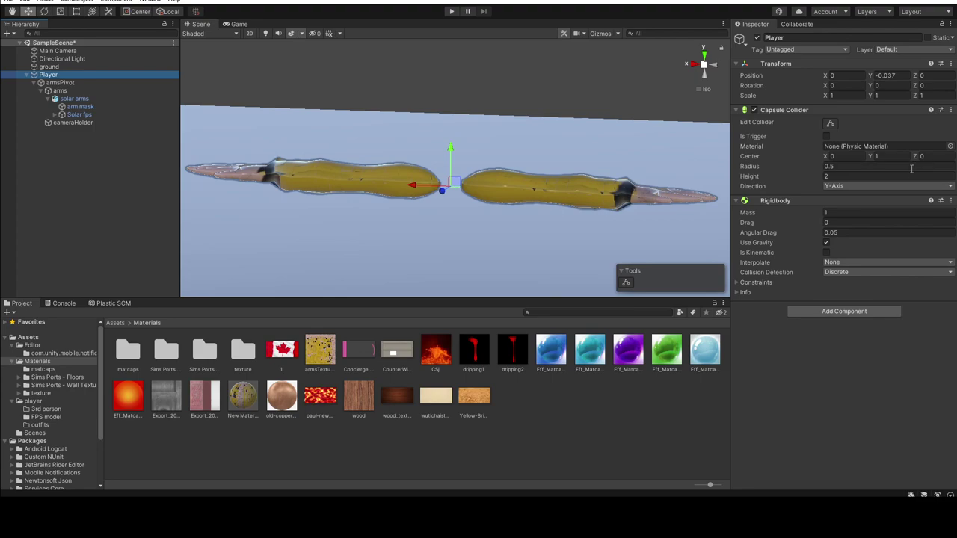
click(889, 75)
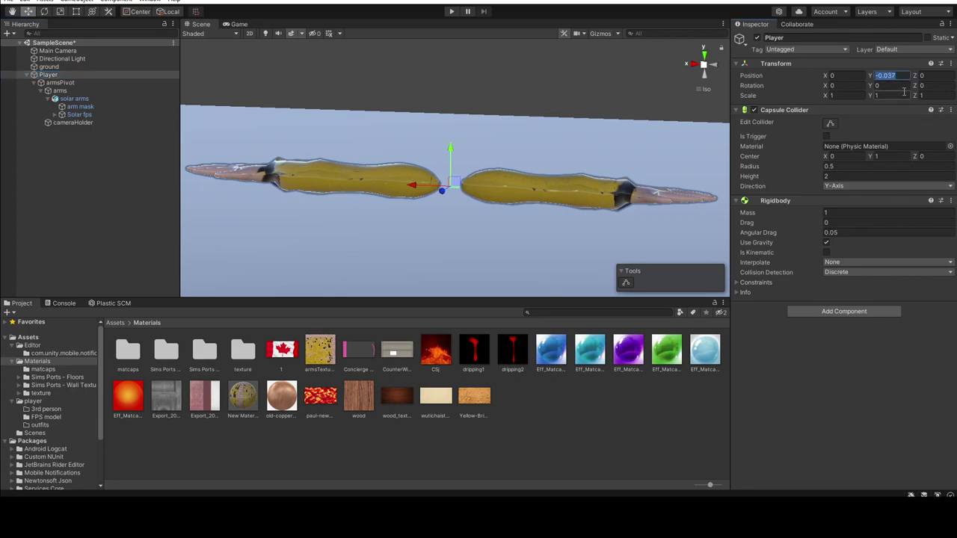
text(0)
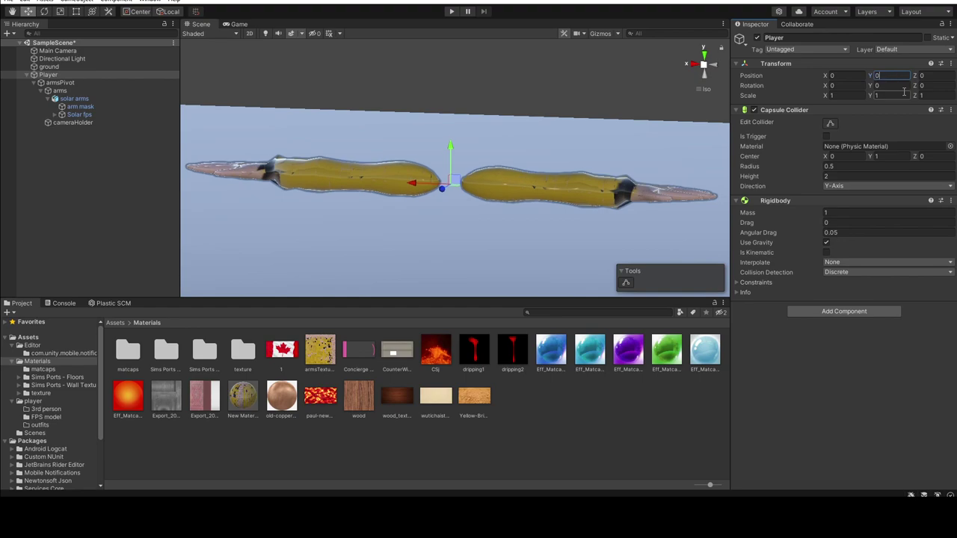
Step: Check the ground plane's Y position and the arms object's transform, and view how the arms sit above the ground
click(506, 155)
click(889, 76)
scroll(621, 171, down, 3)
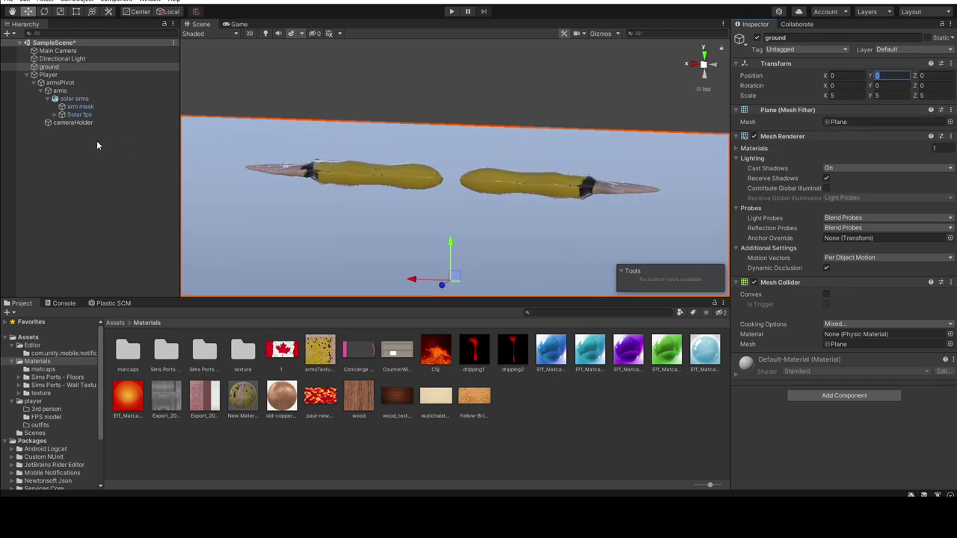
click(69, 91)
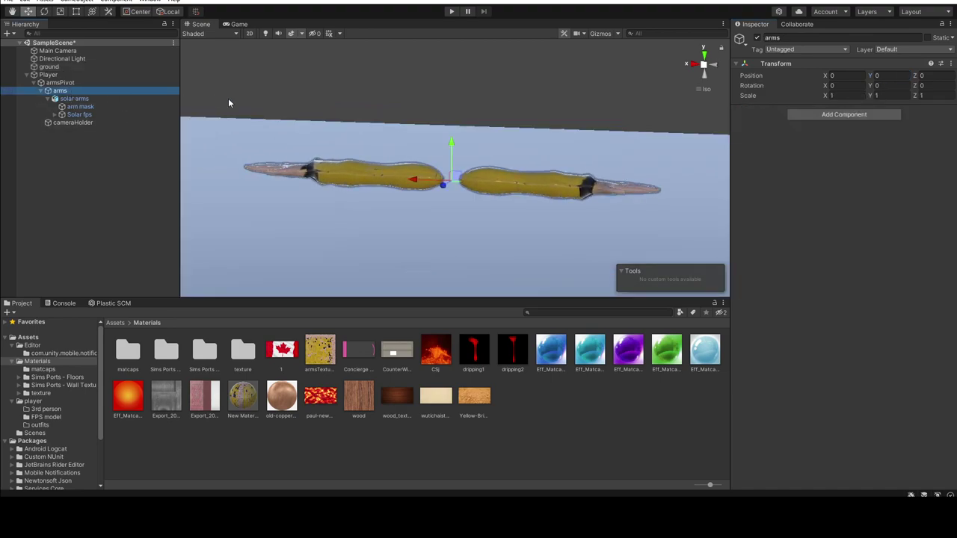
scroll(452, 186, down, 3)
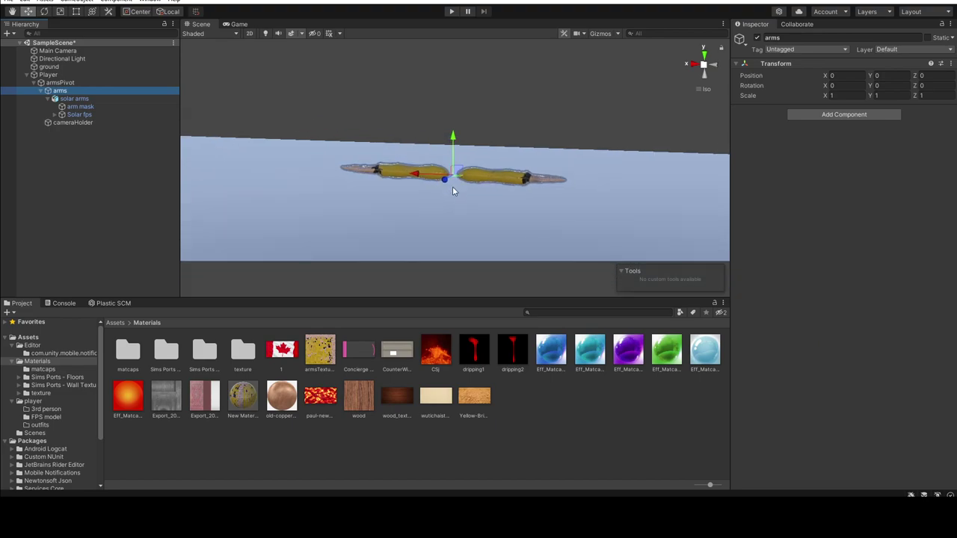
scroll(452, 187, down, 2)
scroll(453, 185, up, 6)
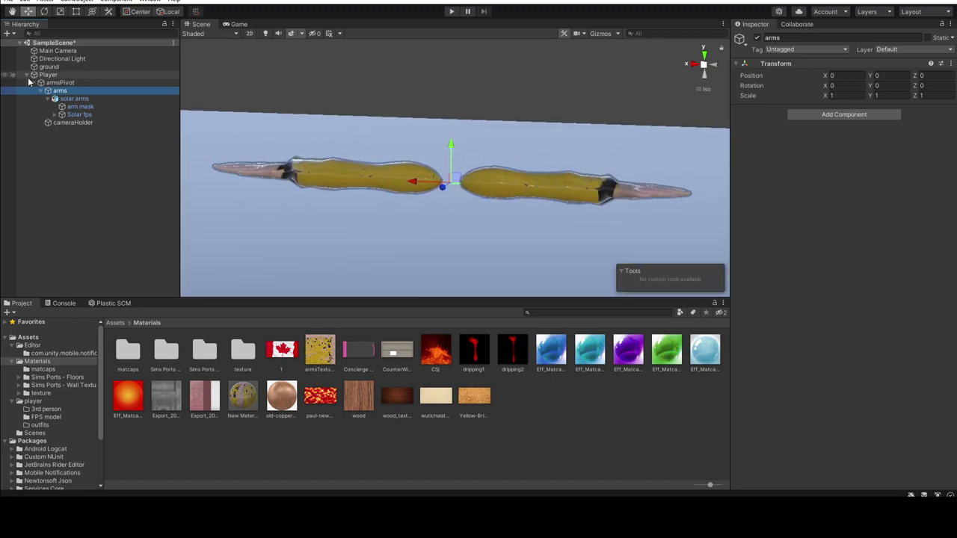
Step: Switch the Scene view's draw mode to Shaded Wireframe
click(70, 75)
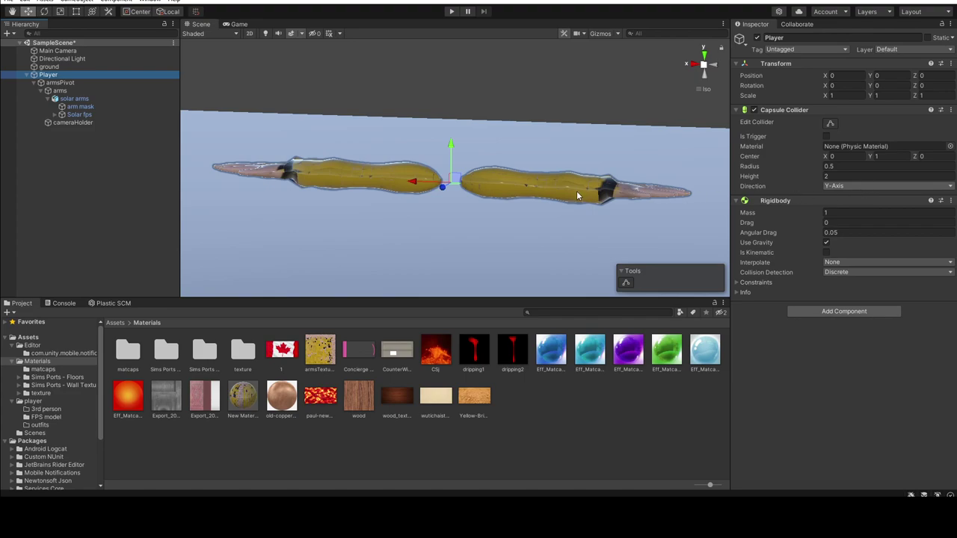
click(528, 57)
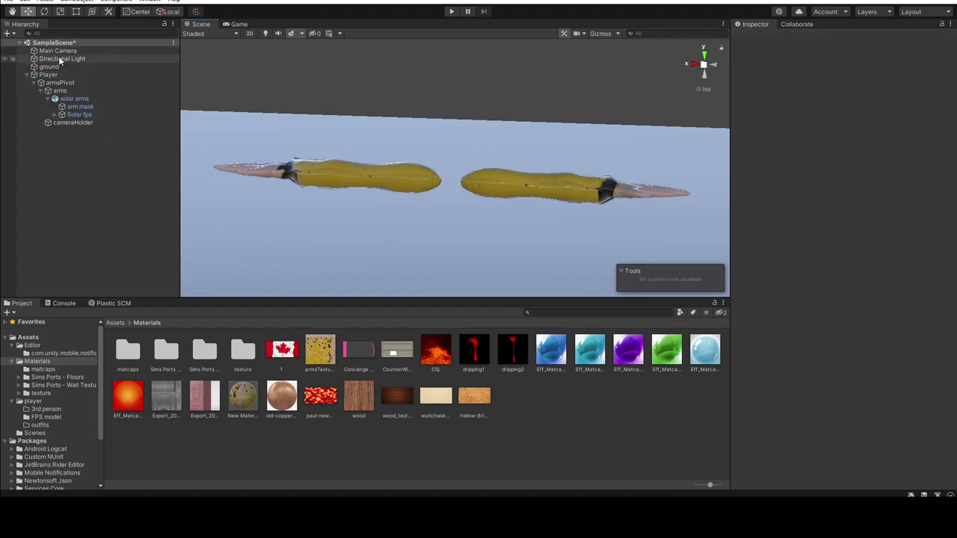
click(214, 60)
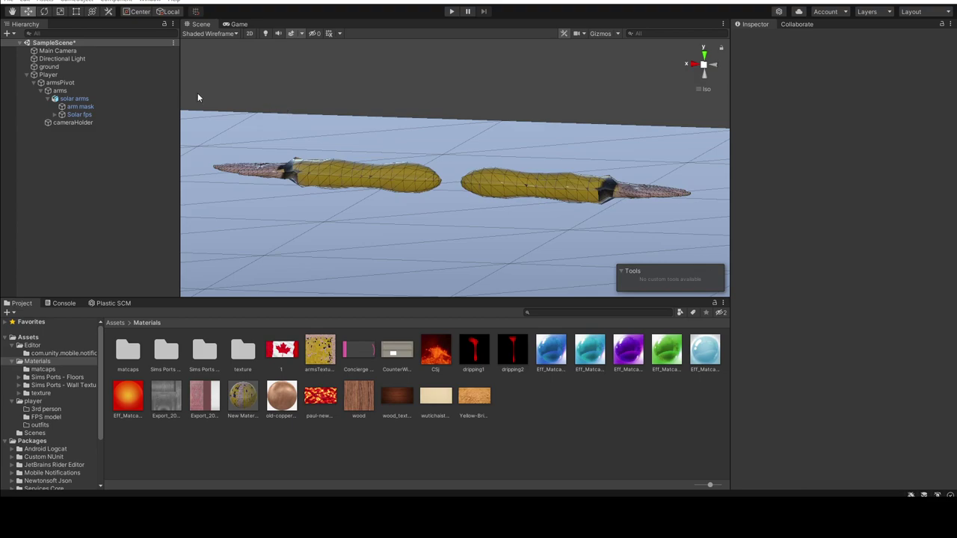
Step: Examine the Player's Capsule Collider center and radius, and inspect the wireframe arms for the collider's outline
click(59, 81)
click(57, 74)
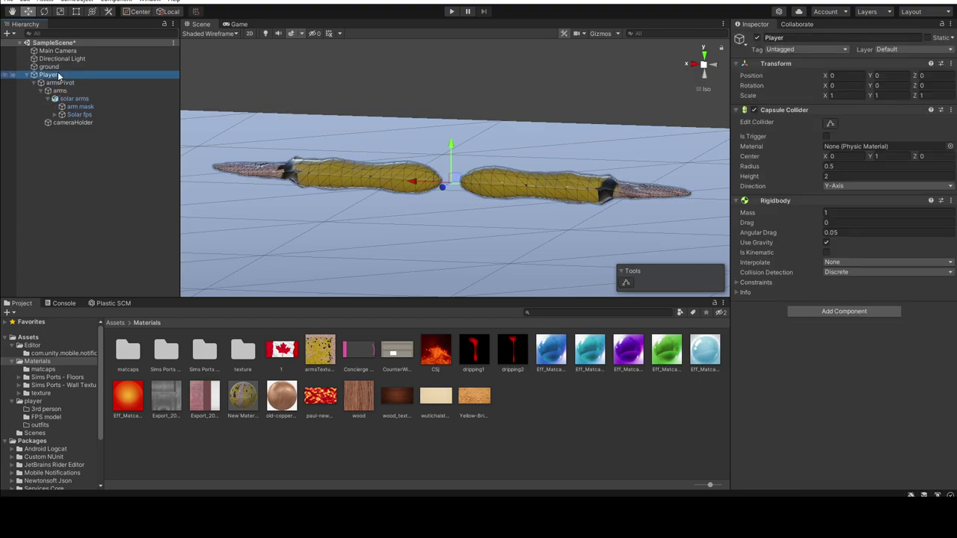
click(777, 109)
click(777, 109)
click(859, 157)
click(857, 166)
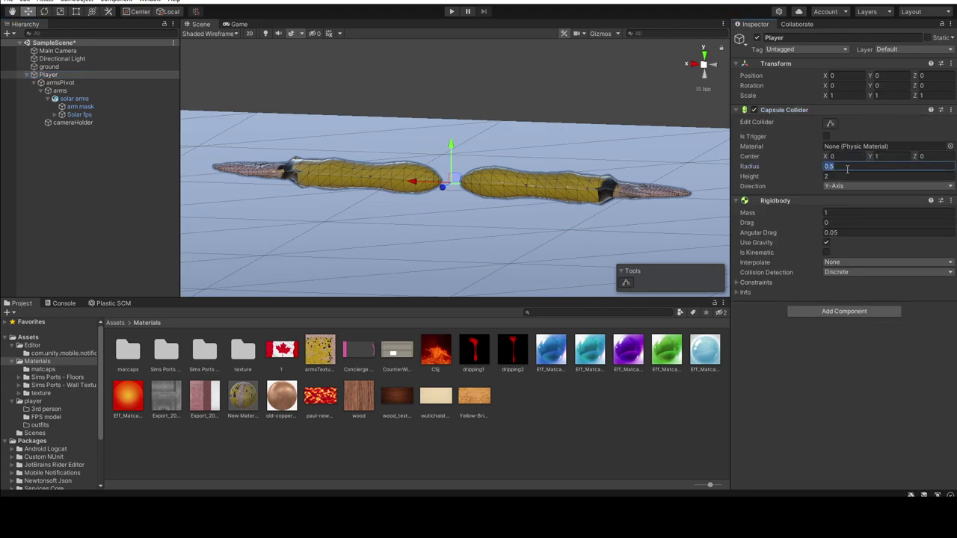
scroll(551, 167, up, 6)
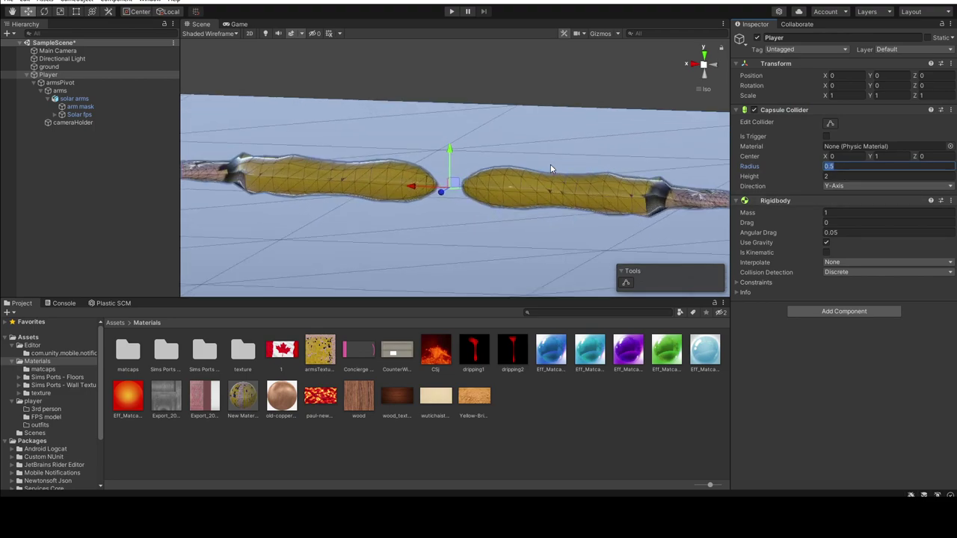
scroll(551, 168, down, 6)
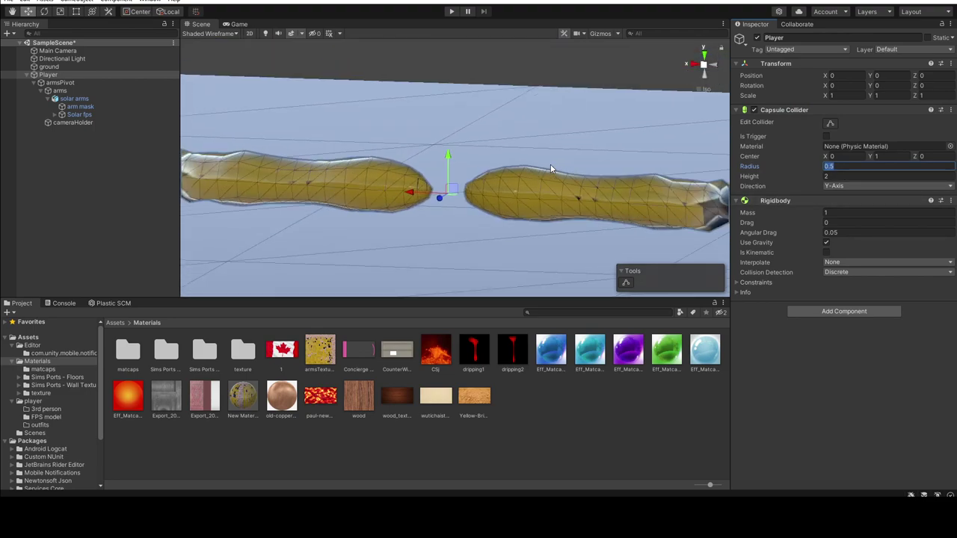
scroll(550, 168, down, 5)
scroll(551, 168, up, 5)
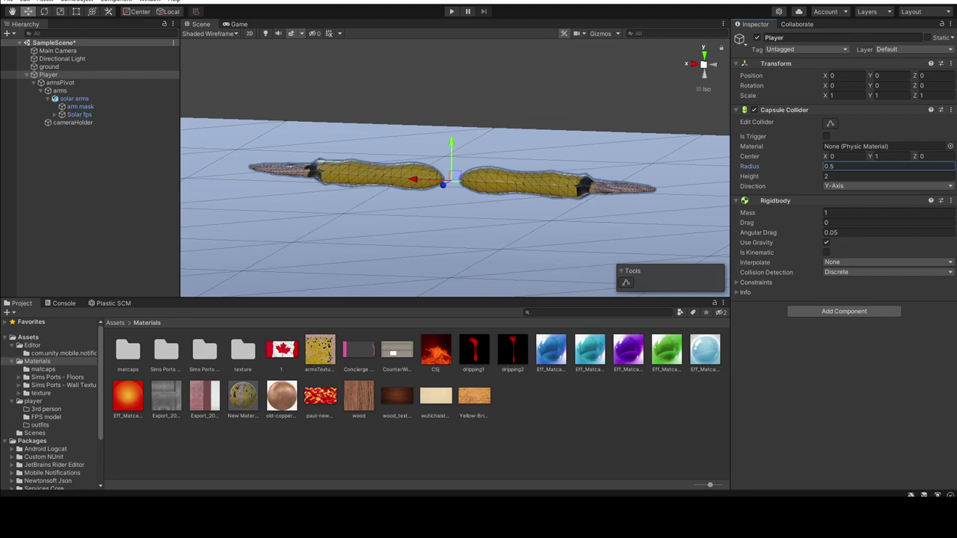
Step: Add a Character Controller component to the Player and set its radius to 0.35
key(Return)
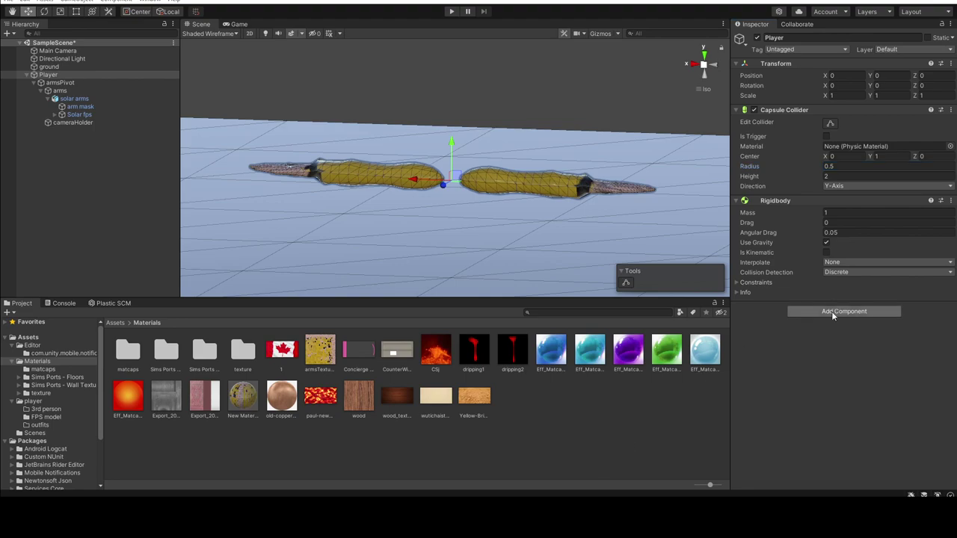
click(847, 358)
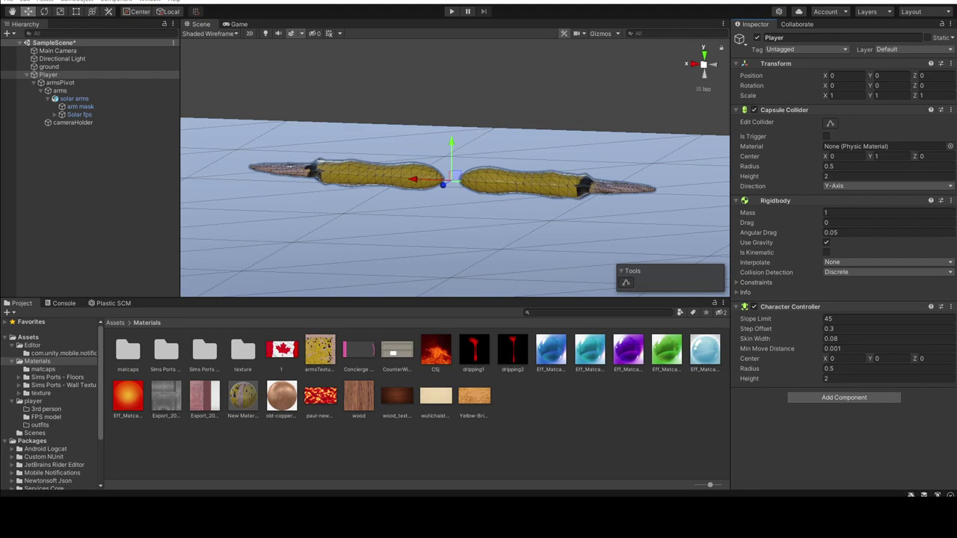
double_click(846, 371)
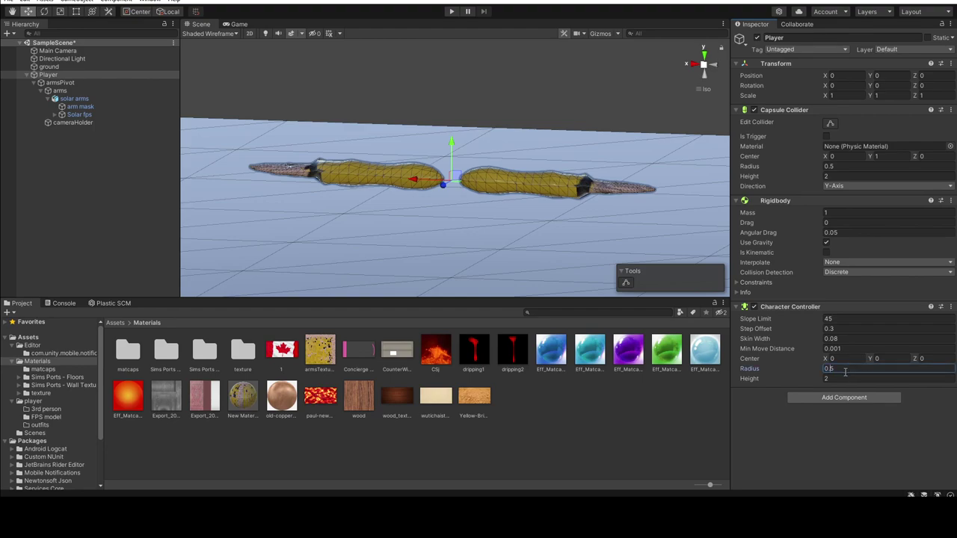
text(3)
key(Return)
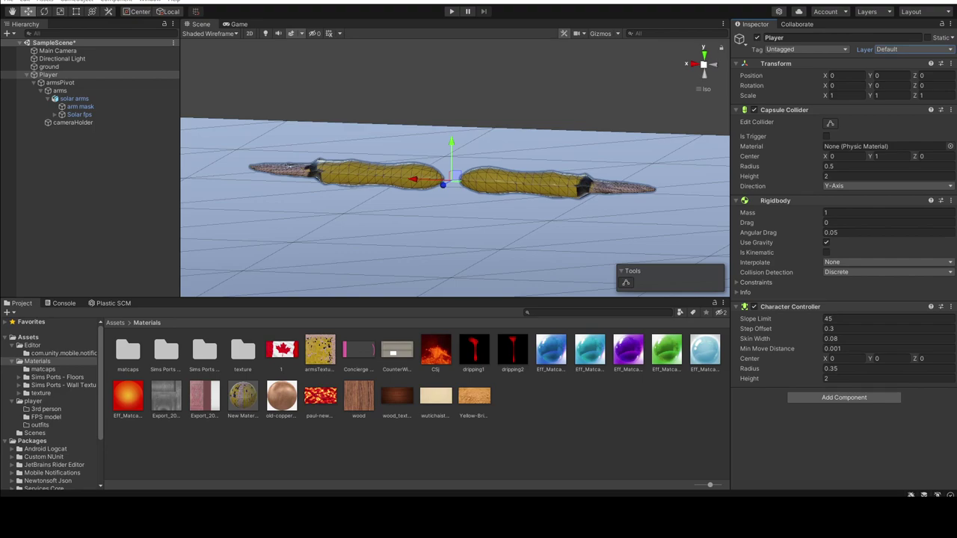
Step: Create a folder named "scripts" in the project's Assets folder
click(29, 337)
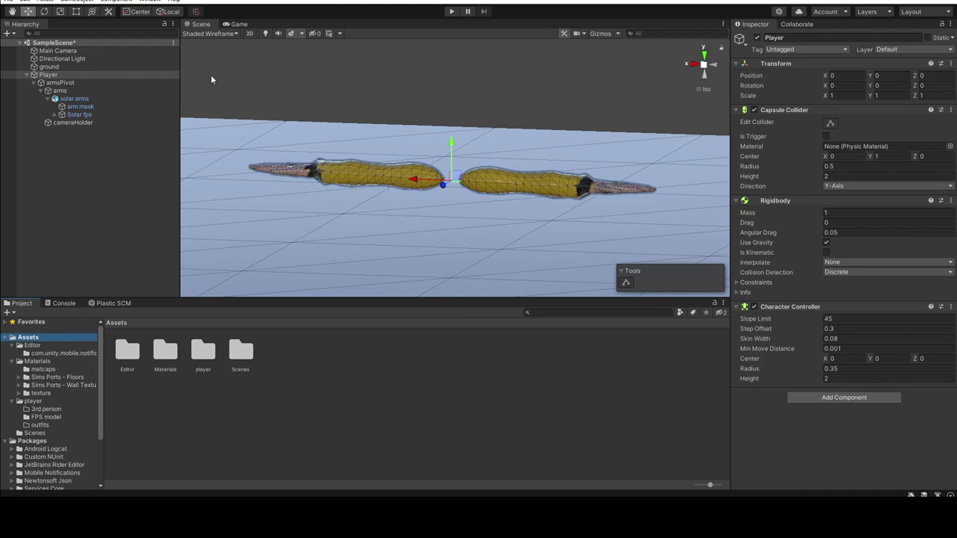
click(424, 396)
key(ctrl+shift+n)
text(scripts)
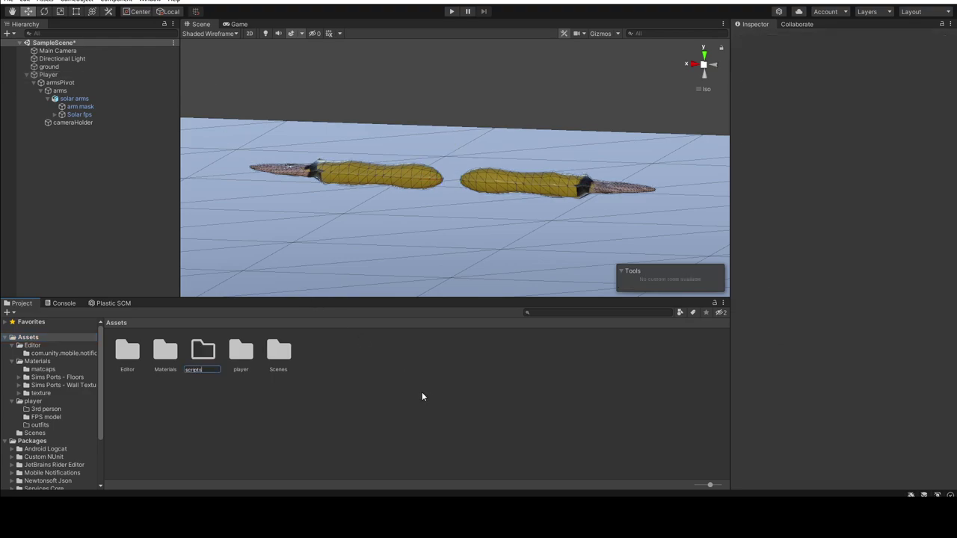
key(Return)
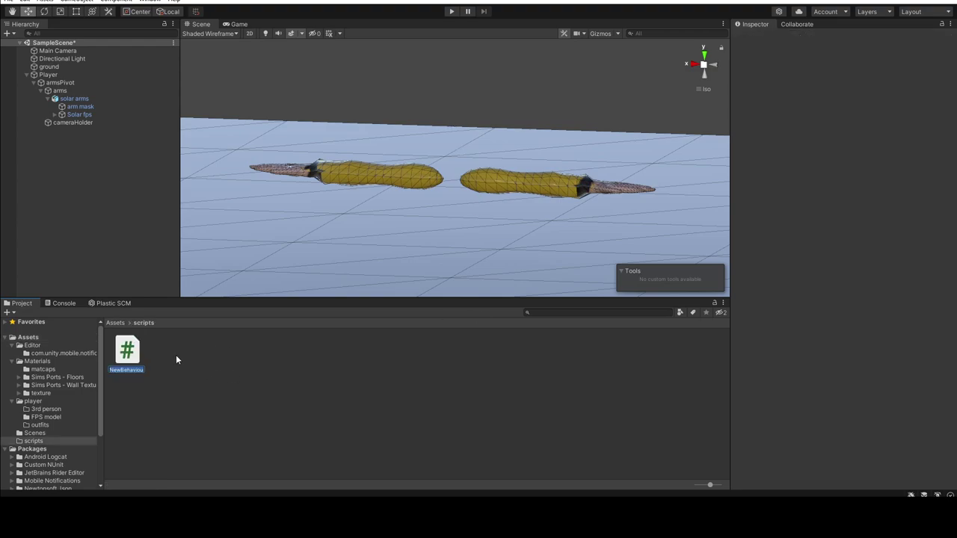
Step: Create a C# script in the scripts folder and name it "Player controls FPS"
click(119, 356)
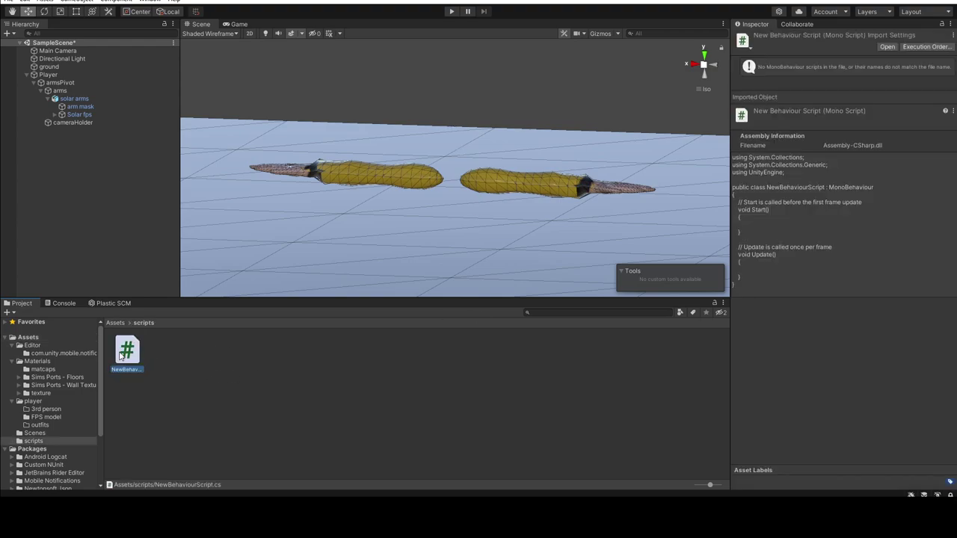
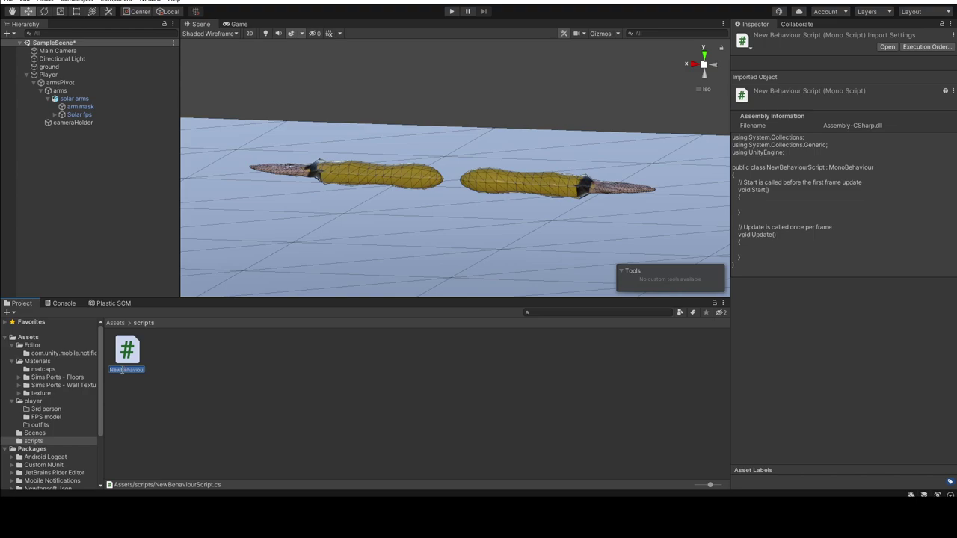
text(Player controls)
key(Home)
key(End)
text(FPS)
key(Return)
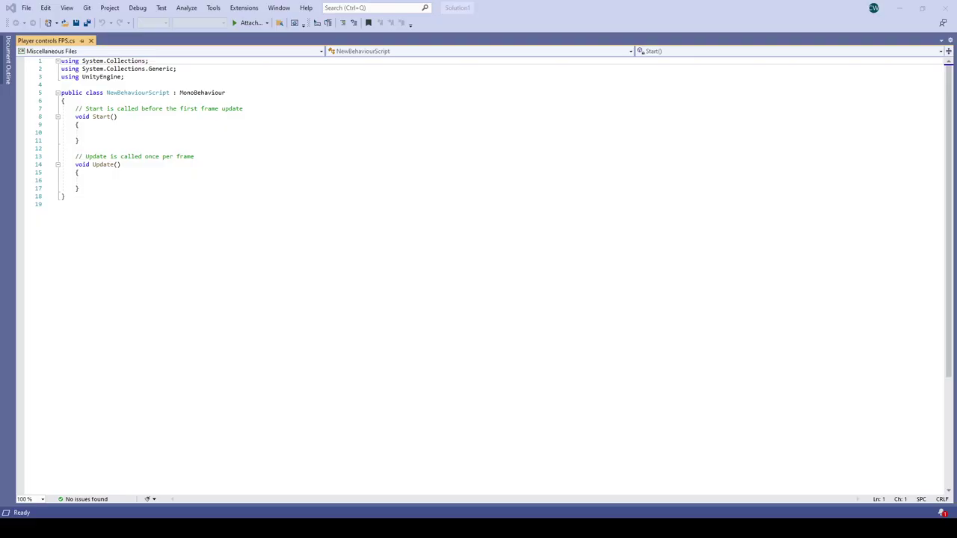
Step: In Visual Studio, delete the default Start and Update methods with their comments from the script's class body
click(380, 321)
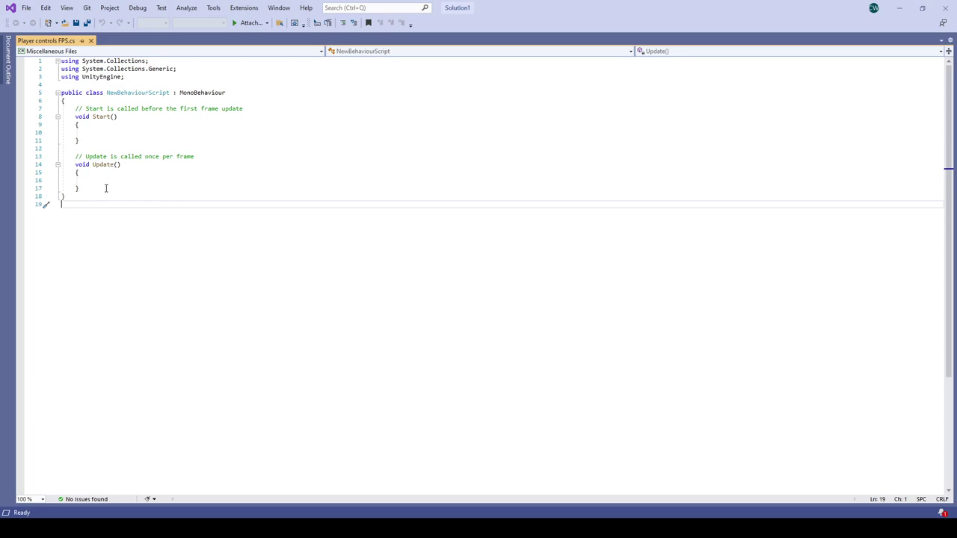
click(76, 103)
drag(76, 107, 120, 133)
click(151, 186)
drag(94, 184, 69, 110)
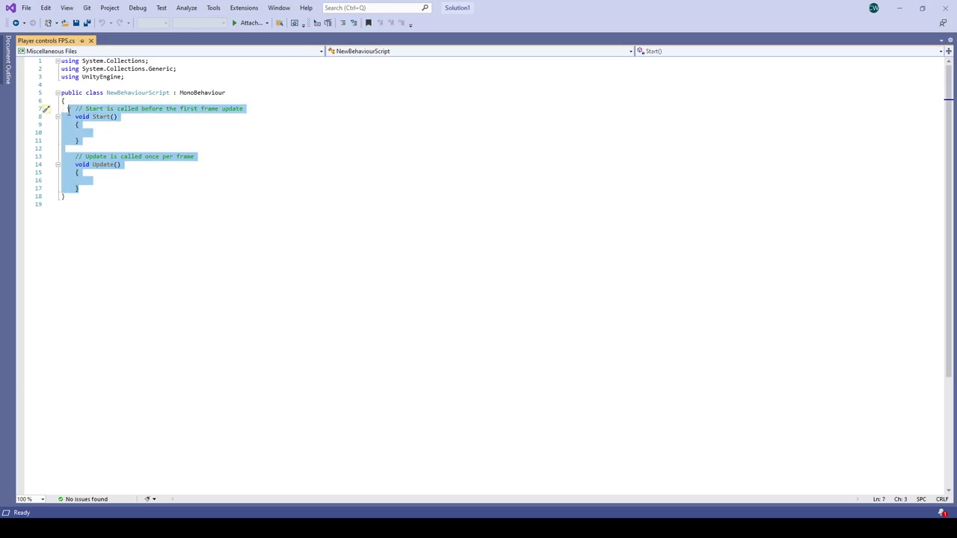
key(Delete)
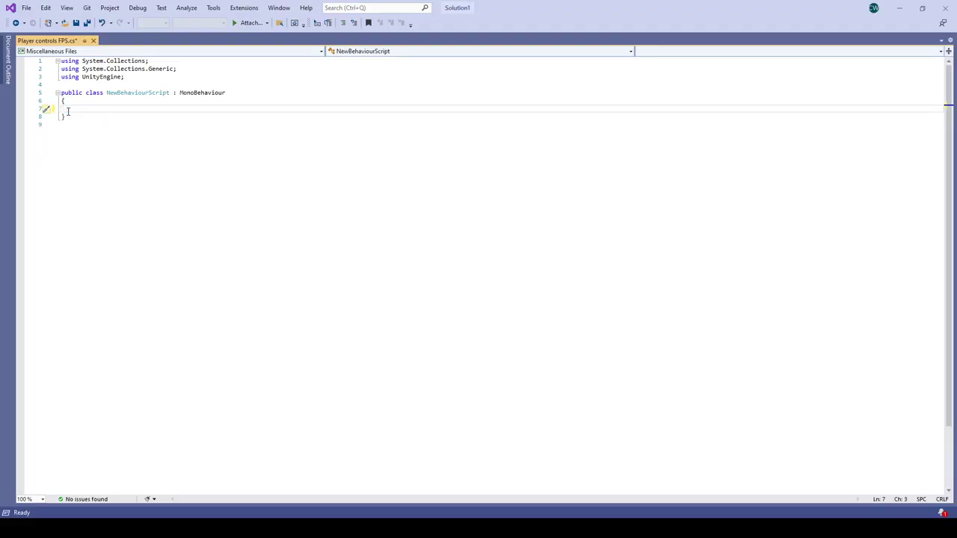
Step: Replace the base class name MonoBehaviour in the class declaration with playerControlsFPS
click(241, 94)
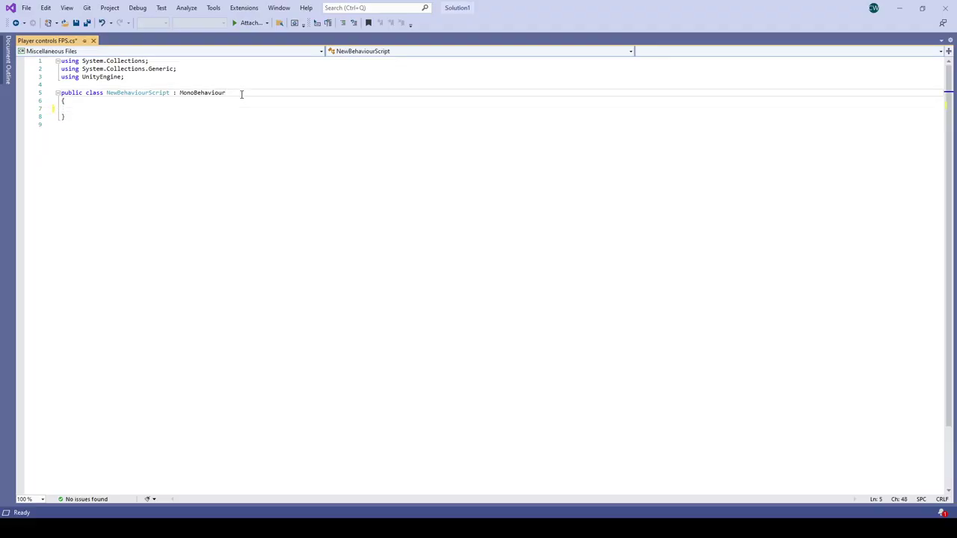
key(BackSpace)
key(BackSpace)
key(BackSpace)
key(BackSpace)
key(BackSpace)
key(BackSpace)
key(BackSpace)
key(BackSpace)
key(BackSpace)
key(BackSpace)
key(BackSpace)
key(BackSpace)
key(BackSpace)
text(PlayerFPSControls)
click(208, 92)
key(BackSpace)
key(BackSpace)
key(BackSpace)
key(Left)
key(BackSpace)
text(p)
key(Right)
key(Right)
key(Right)
key(Right)
key(Right)
key(Right)
text(FPS)
click(431, 149)
click(99, 107)
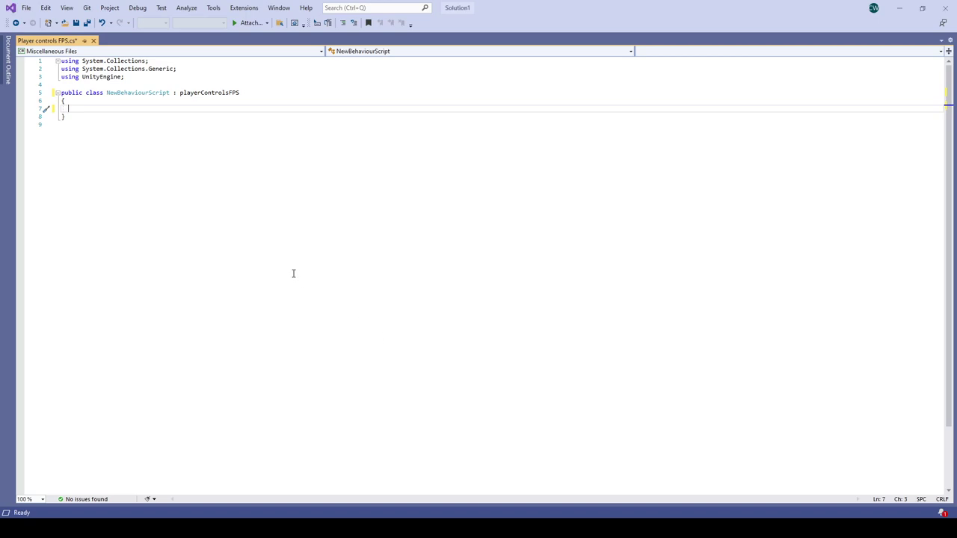
Step: Restore MonoBehaviour as the base class in the class declaration
key(Up)
key(Up)
key(End)
key(BackSpace)
key(BackSpace)
key(BackSpace)
key(ctrl+Left)
key(shift+Right)
text(P)
key(Right)
key(Right)
key(Right)
key(Right)
key(Right)
text(FPS)
key(ctrl+Delete)
key(ctrl+BackSpace)
text(MonoB)
text(ehaviou)
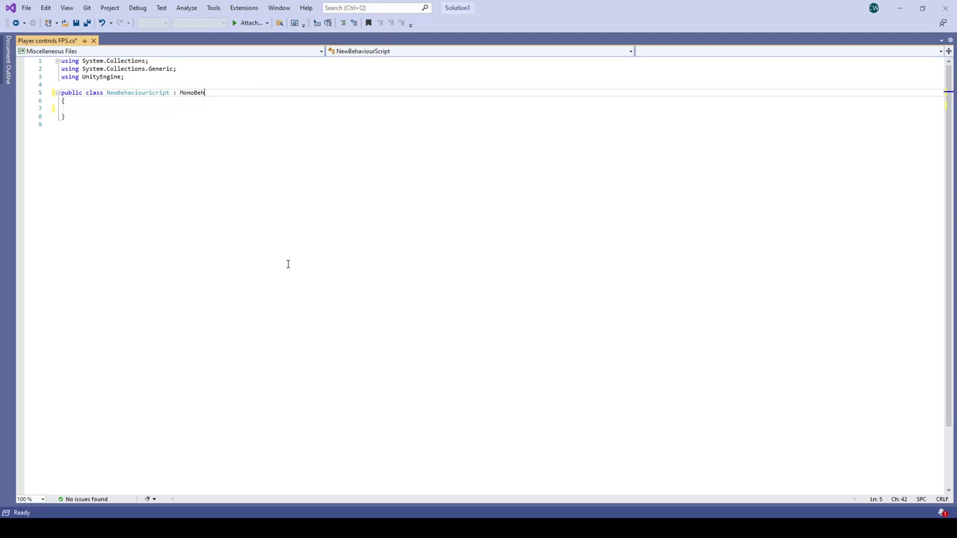
text(r)
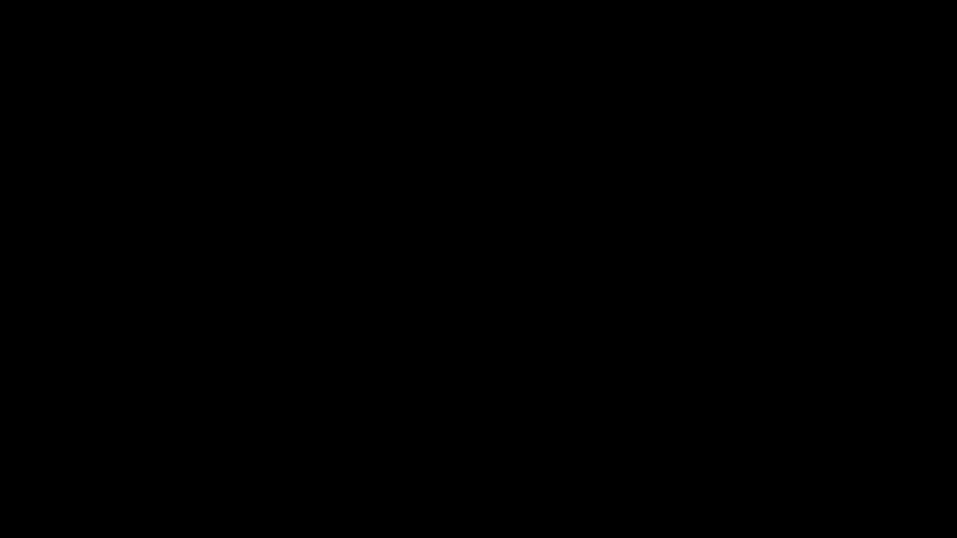
key(Delete)
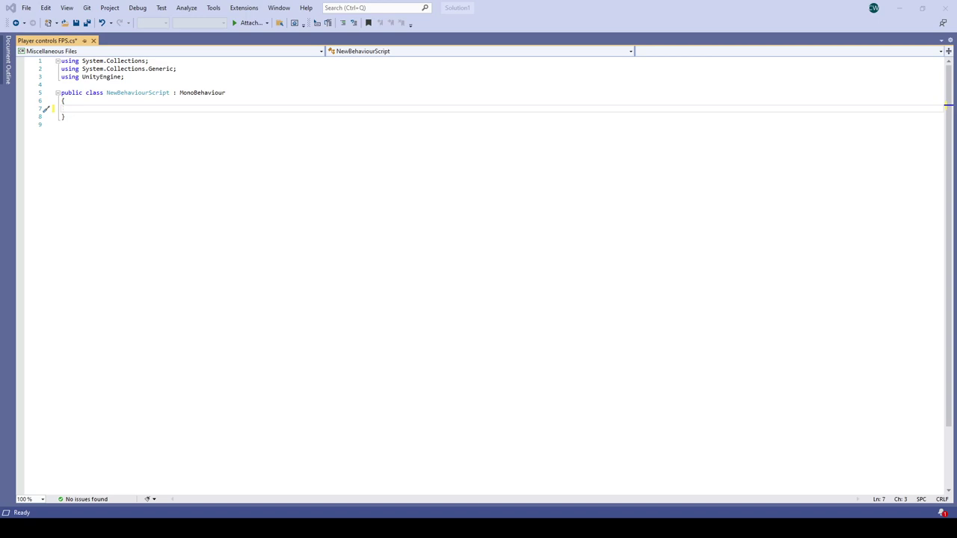
Step: Declare the private float variables moveSpeed and walkSpeed inside the class body
text(private float)
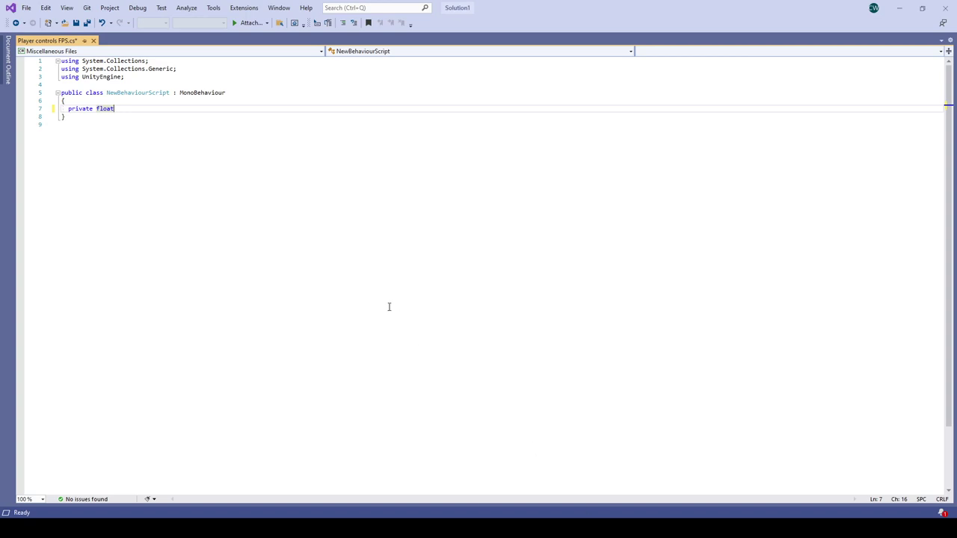
text(moveSped)
key(Left)
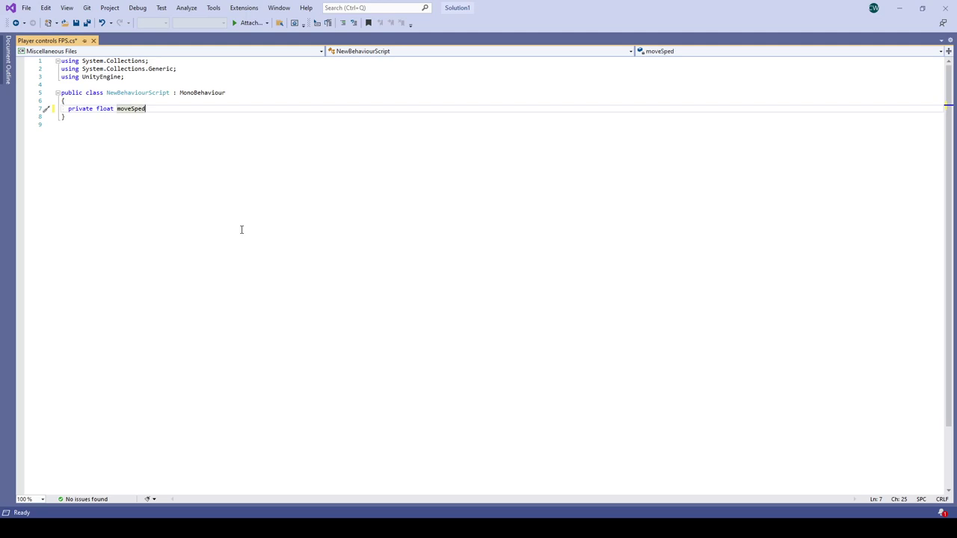
text(e)
key(End)
text(;)
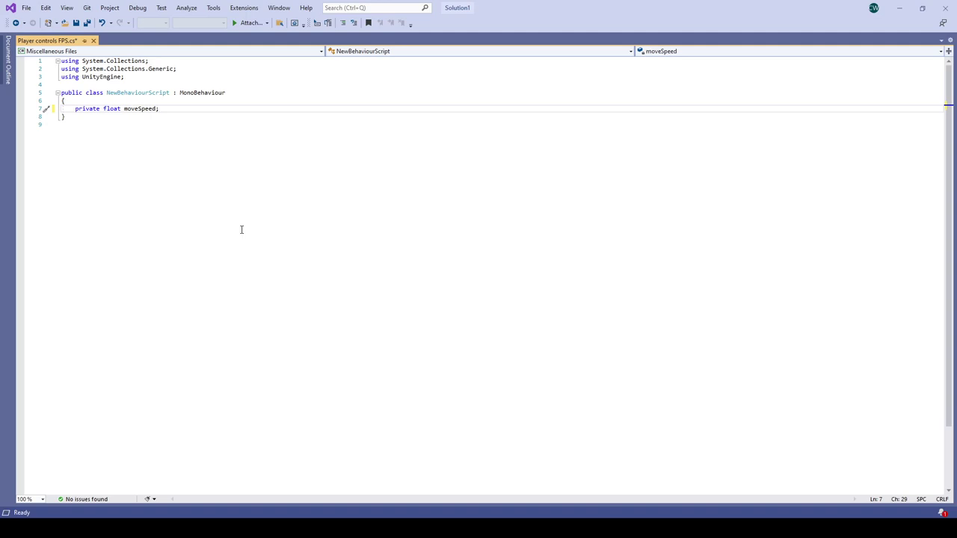
key(Return)
text(pr)
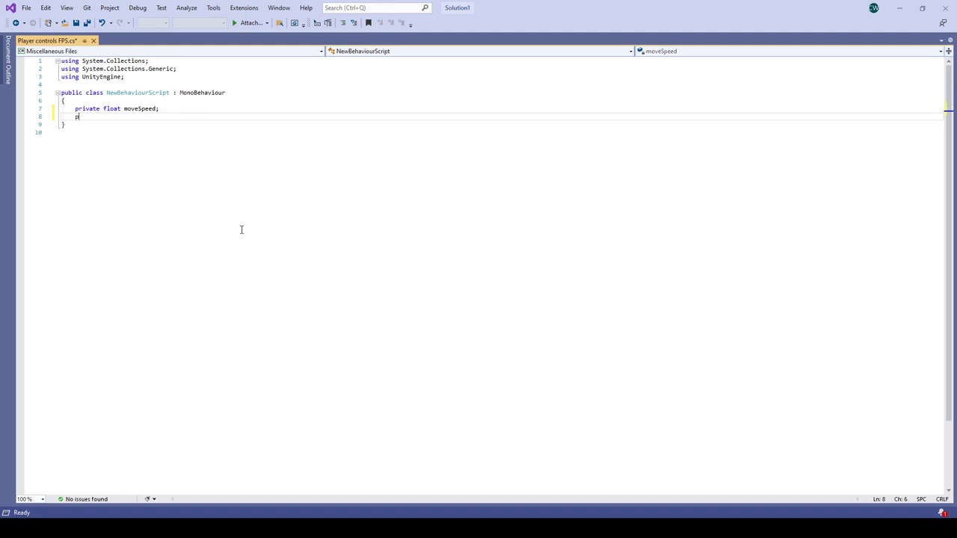
text(float walk)
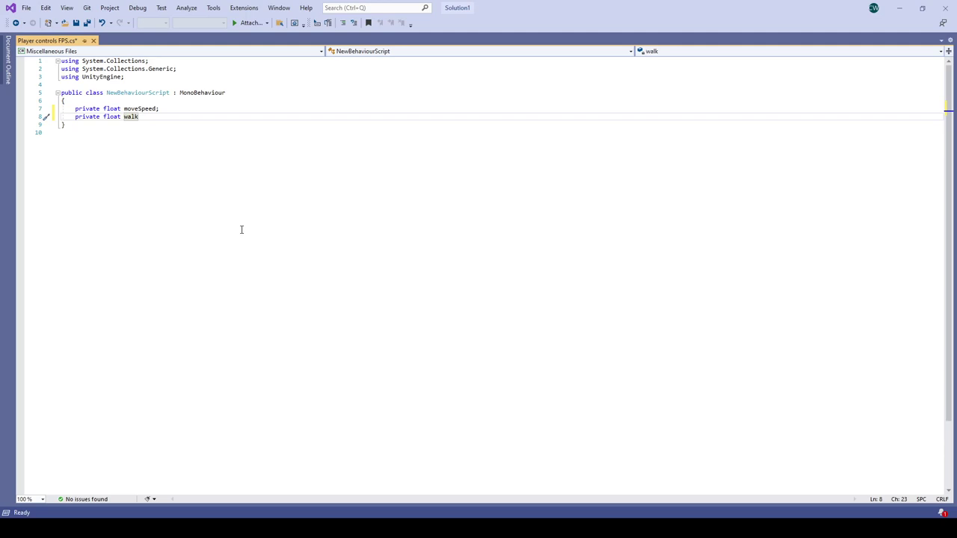
text(Speed;)
key(Return)
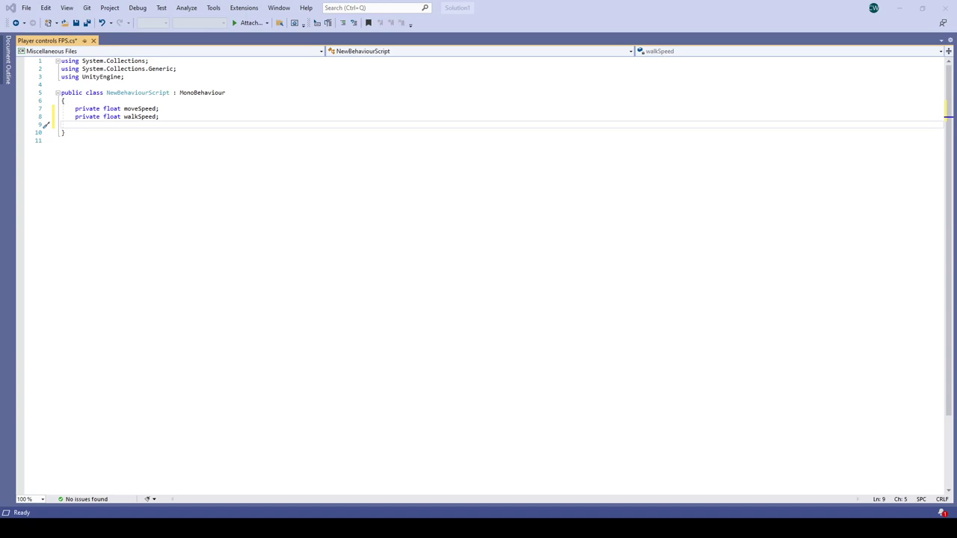
Step: Declare a private float variable runSpeed below walkSpeed and save the script
text(private float )
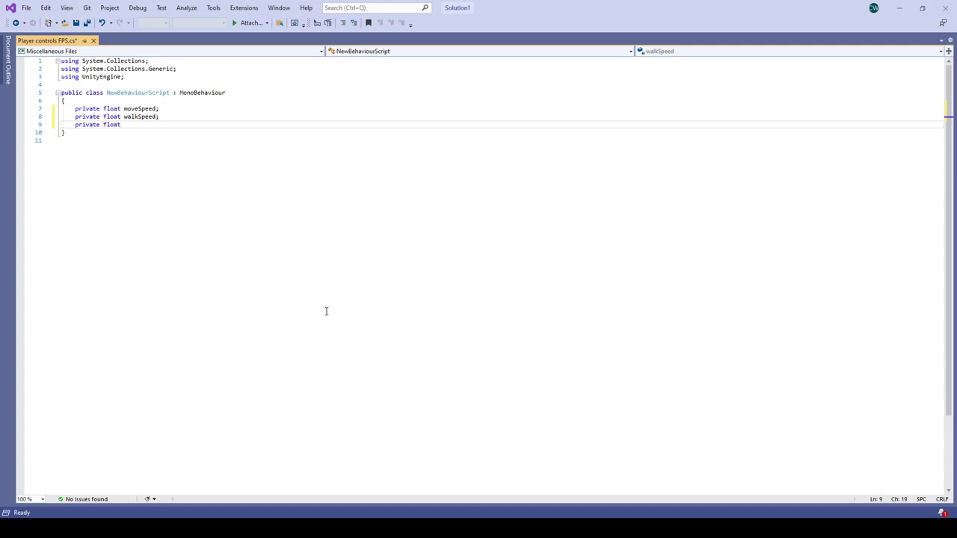
text(Runspeed)
click(127, 125)
drag(124, 125, 134, 125)
text(run)
key(BackSpace)
text(S)
click(179, 126)
text(;)
key(Return)
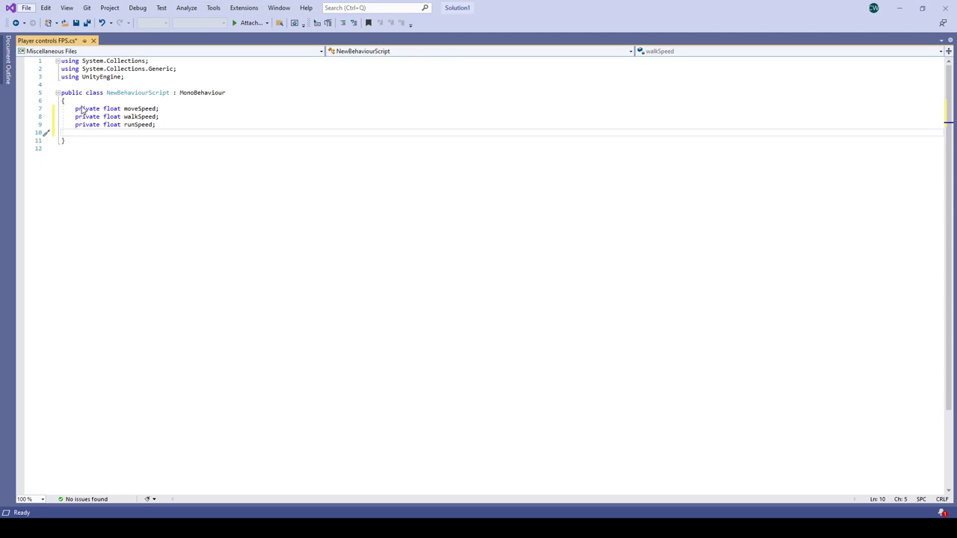
key(ctrl+s)
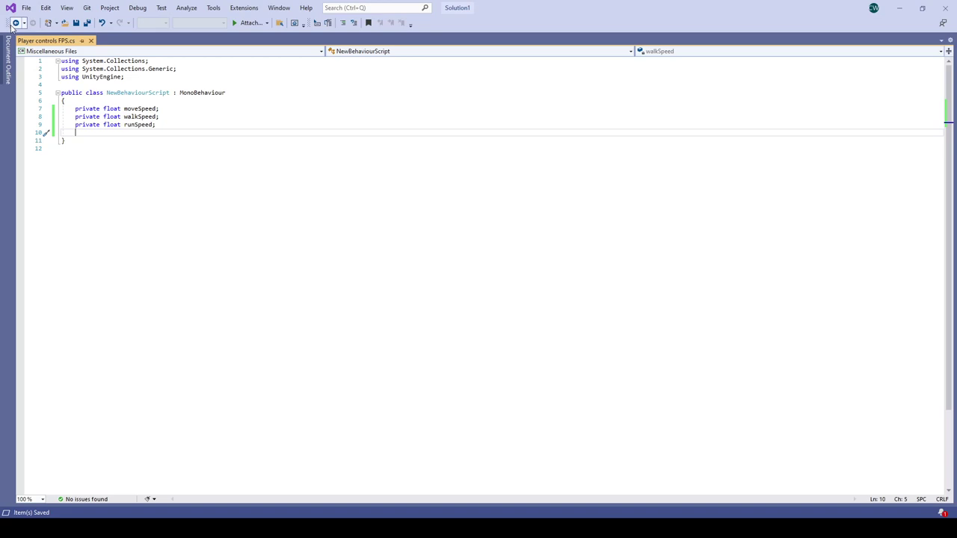
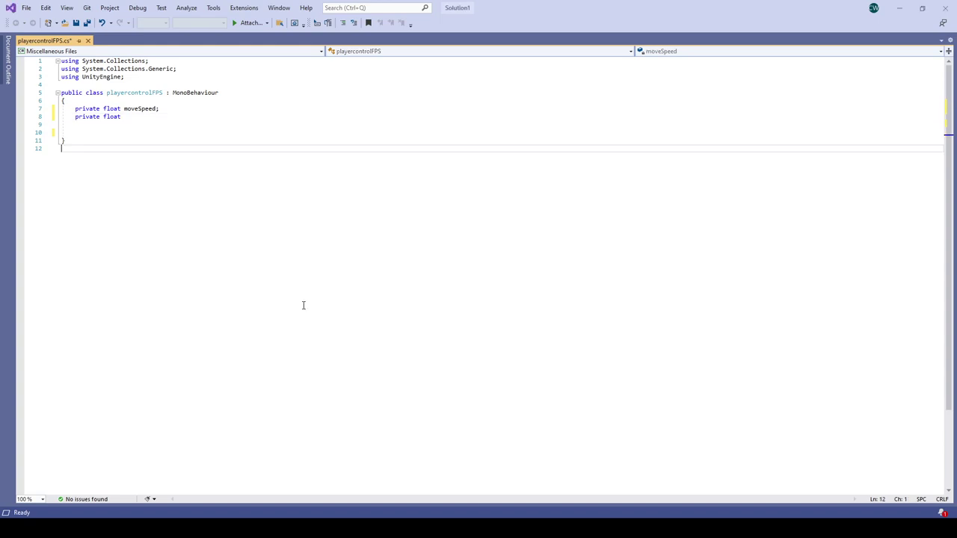
Step: Declare the private float variables walkSpeed and runSpeed below moveSpeed in the playercontrolFPS class
click(123, 116)
text(walk)
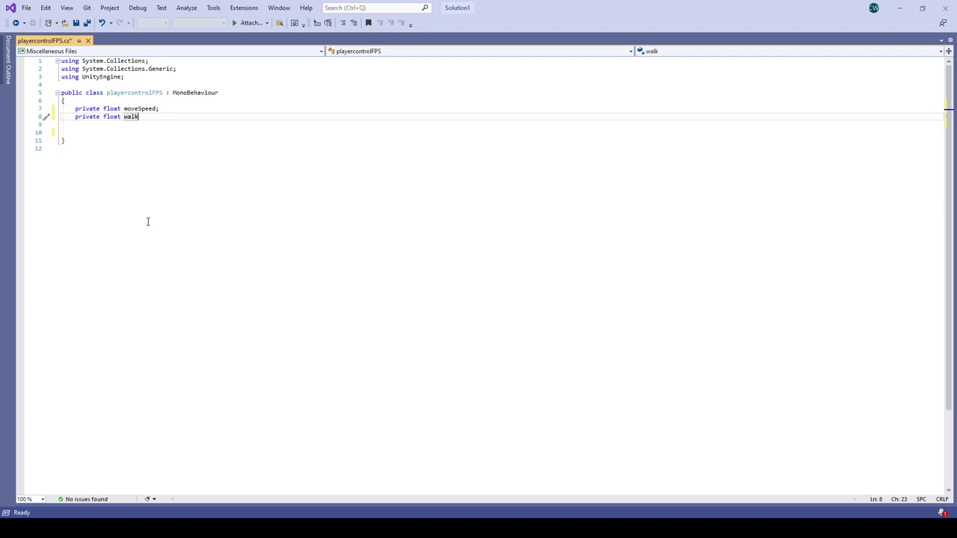
text(Speed;)
key(Return)
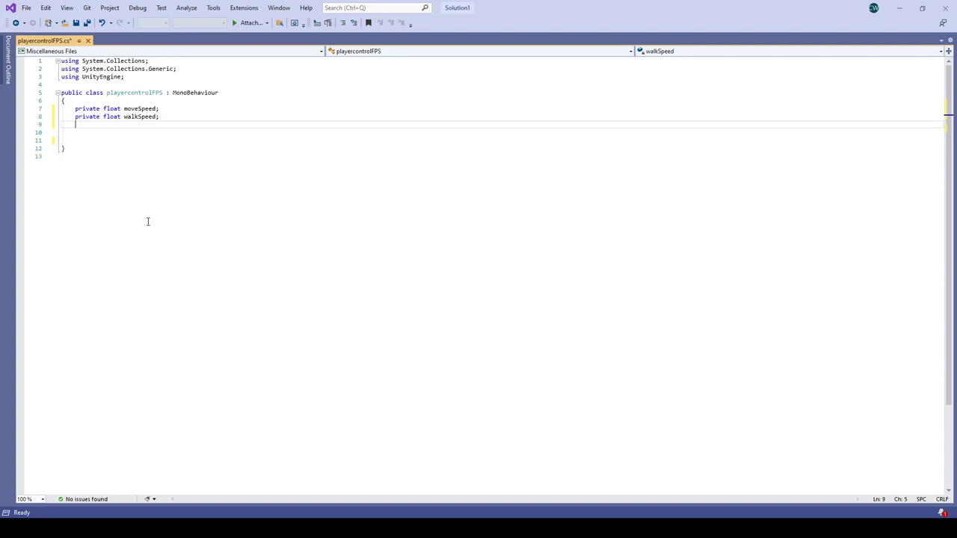
text(private float run)
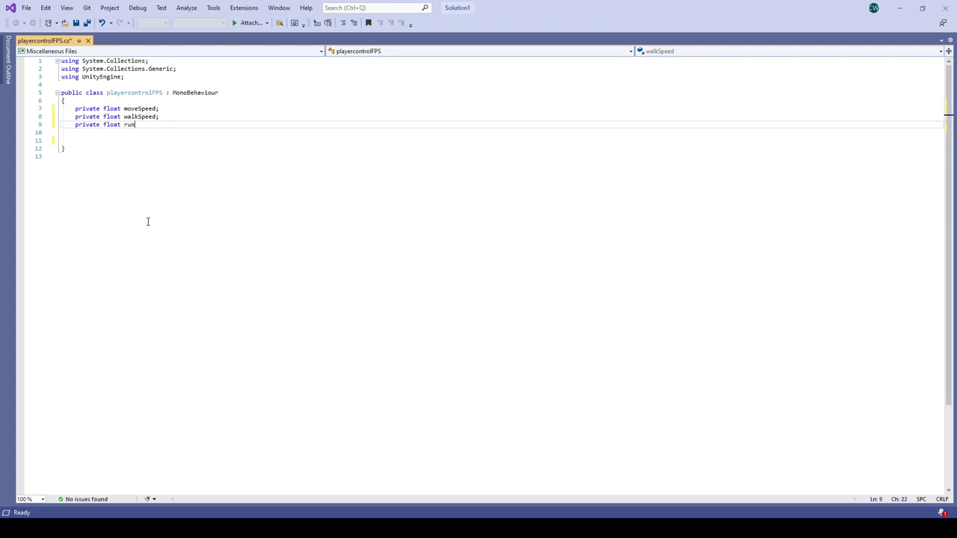
key(BackSpace)
text(Speed;)
Step: Remove the blank lines below the runSpeed declaration and save the playercontrolFPS script
click(100, 154)
click(86, 133)
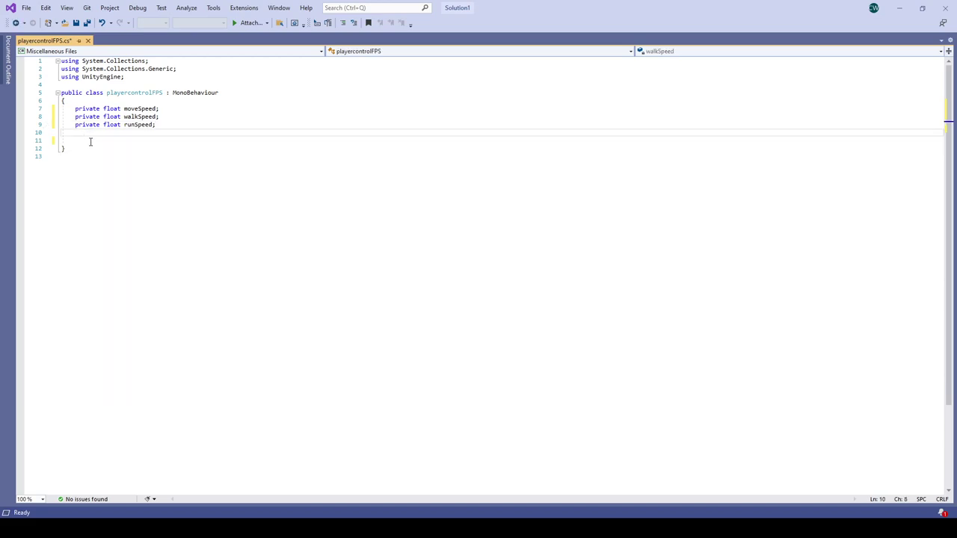
key(BackSpace)
key(BackSpace)
key(BackSpace)
key(Delete)
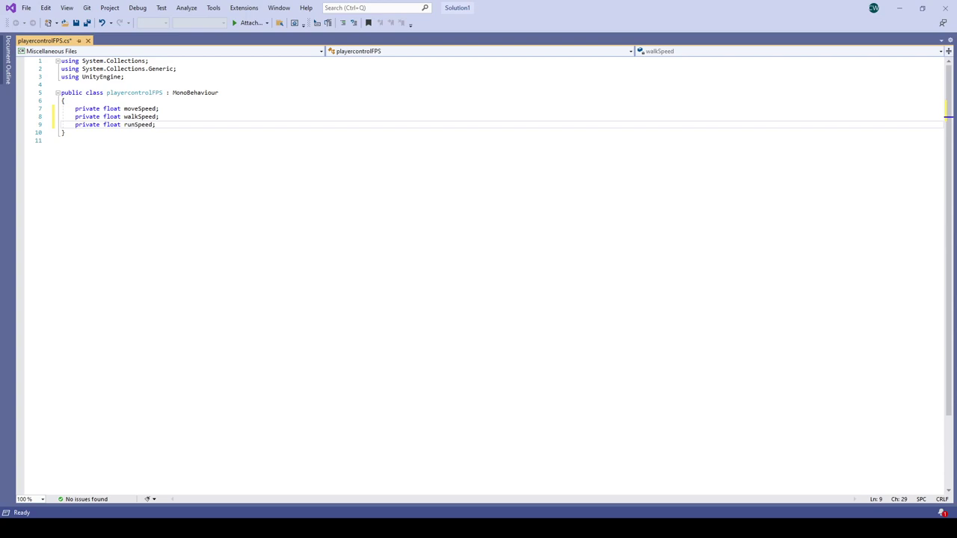
key(alt+Tab)
key(ctrl+s)
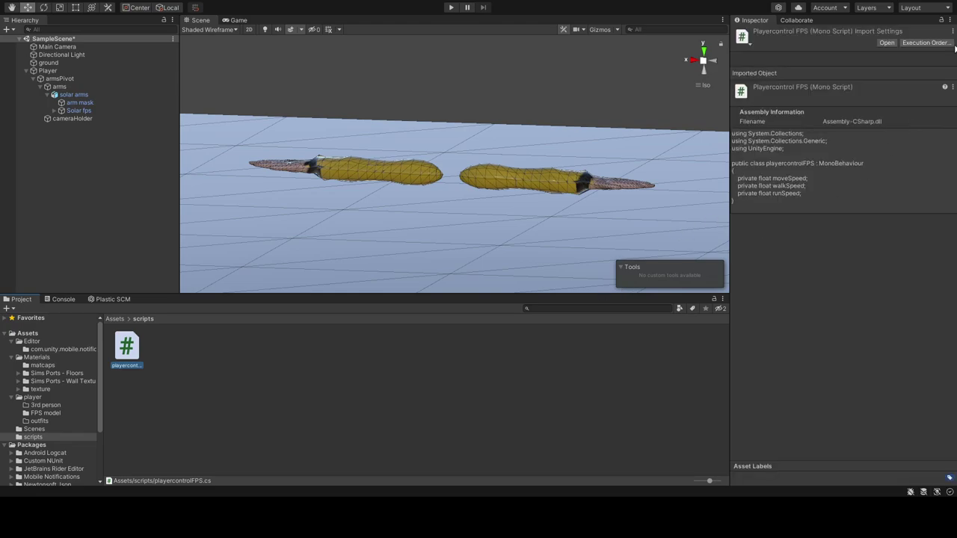
Step: In Unity, attach the playercontrolFPS script to the Player object as a component
click(49, 70)
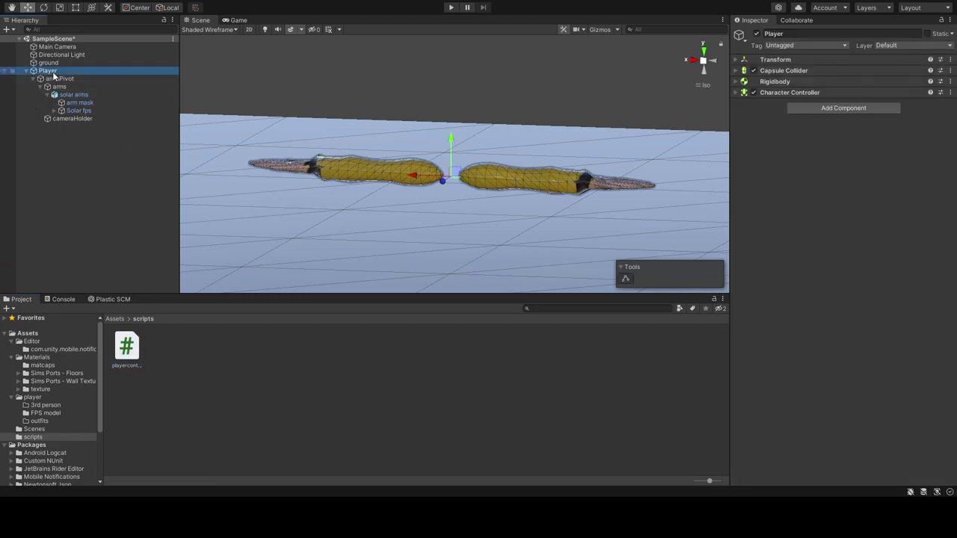
drag(126, 347, 836, 140)
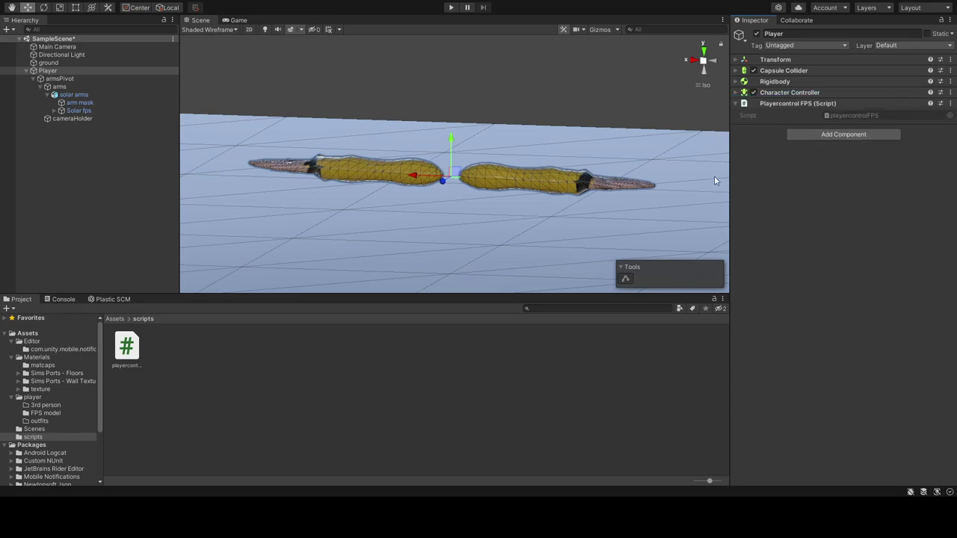